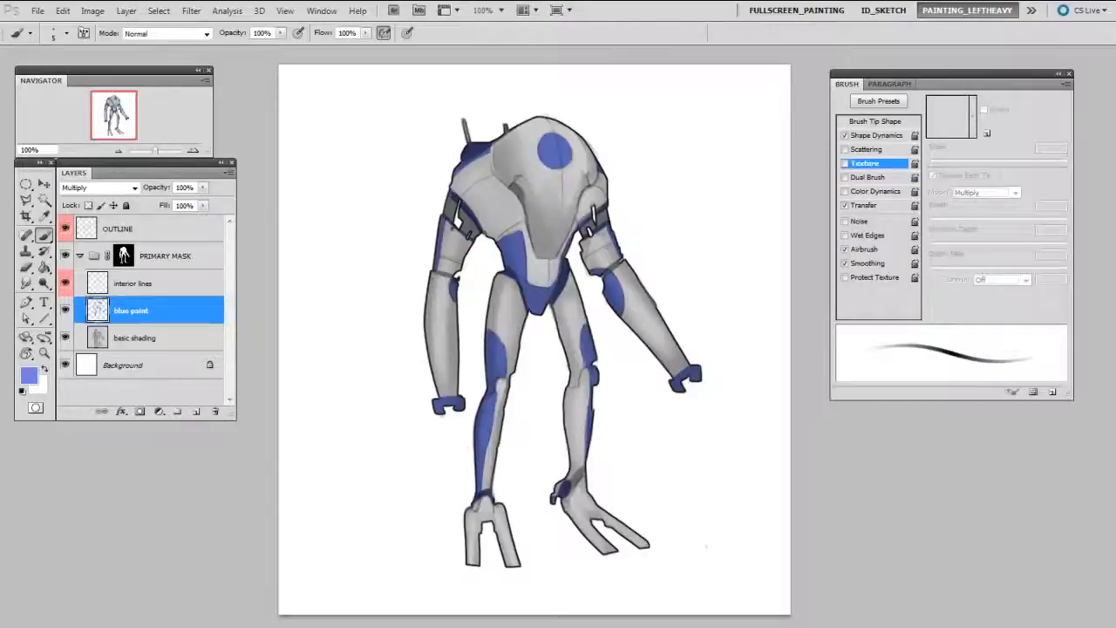
- Compare the artwork with and without the PRIMARY MASK group's mask, and with the blue paint layer hidden and shown
shift+click(126, 256)
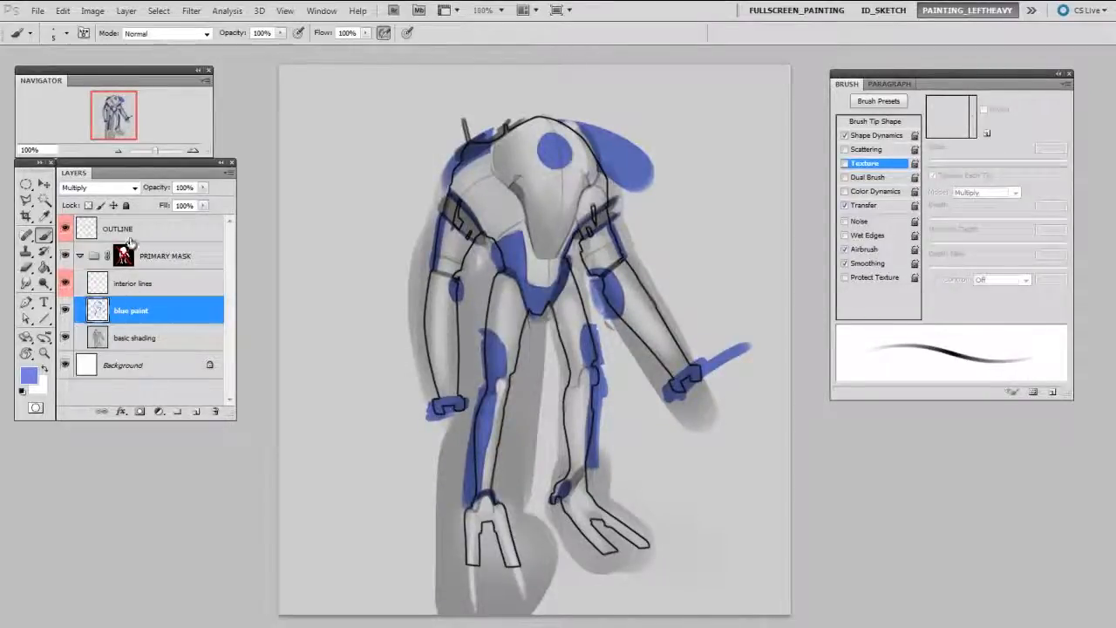
shift+click(124, 256)
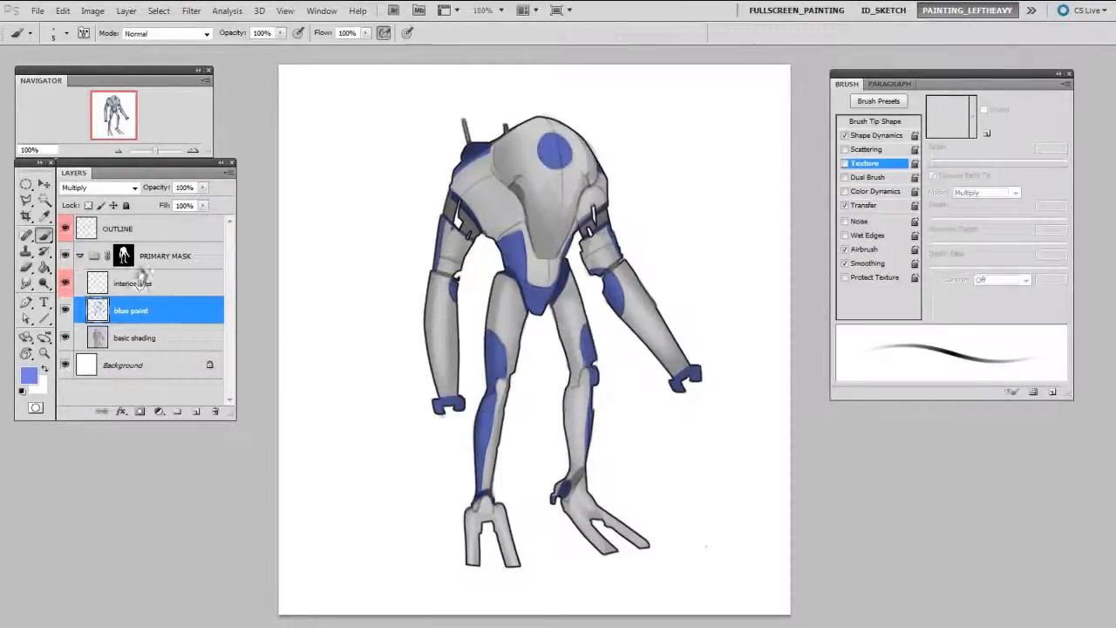
click(64, 311)
click(64, 312)
- Add a layer mask to the blue paint layer
drag(99, 370, 98, 424)
key(ctrl+plus)
drag(618, 192, 629, 382)
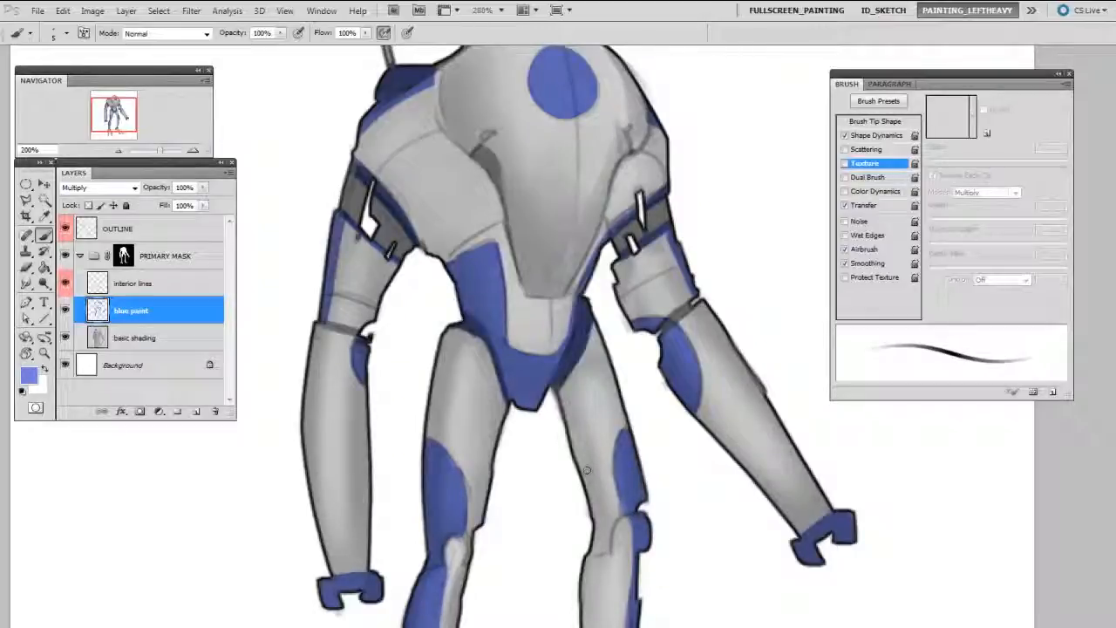
click(159, 411)
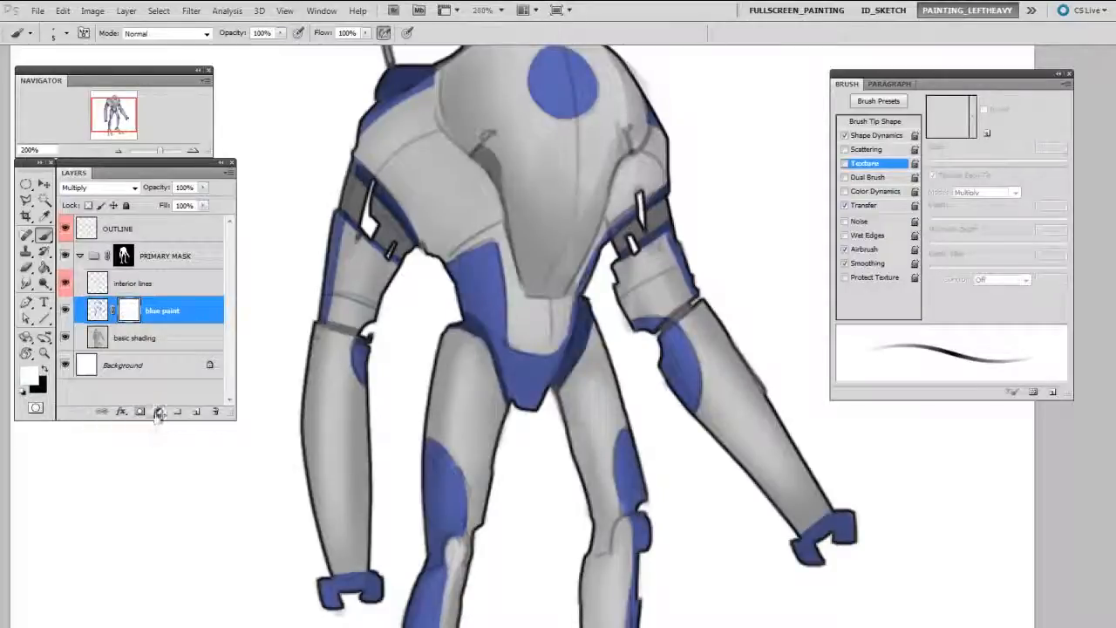
- Paint black on the blue paint layer's mask to scratch away parts of the blue circle on the robot's head
mouse_move(565, 231)
mouse_down()
mouse_move(537, 349)
mouse_move(535, 252)
mouse_move(581, 235)
mouse_move(541, 261)
mouse_up()
key(x)
key(bracketright)
key(bracketright)
key(bracketright)
key(bracketright)
key(x)
key(bracketleft)
key(bracketleft)
key(bracketleft)
key(bracketleft)
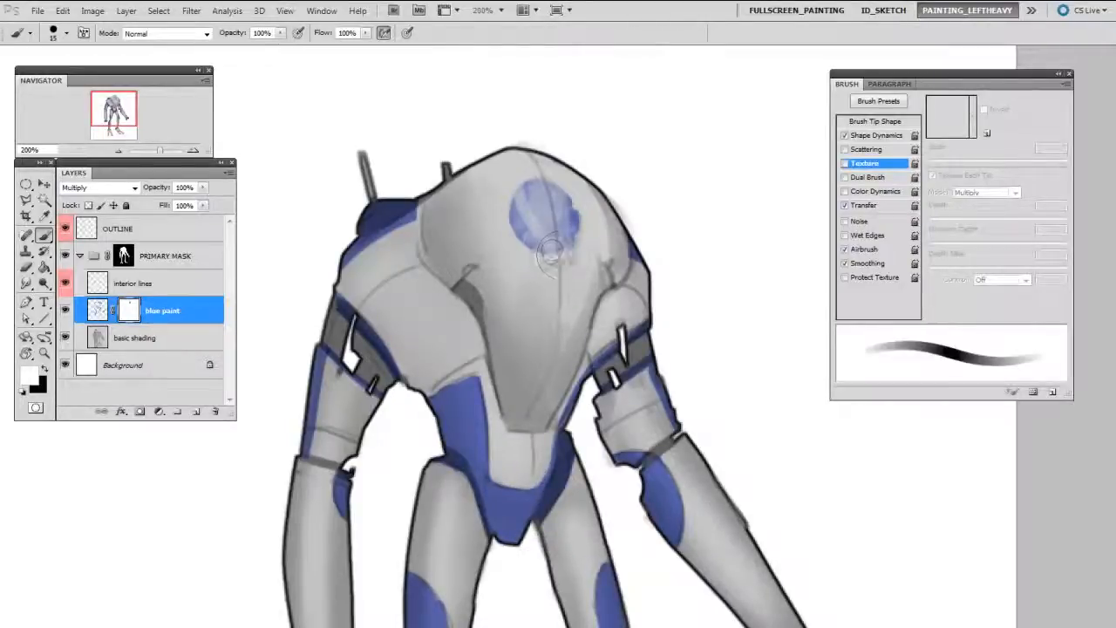
- Restore most of the circle's blue with a 35 px white brush on the mask, and rework the worn streaks with a smaller black brush
key(bracketright)
key(bracketright)
key(bracketright)
key(bracketright)
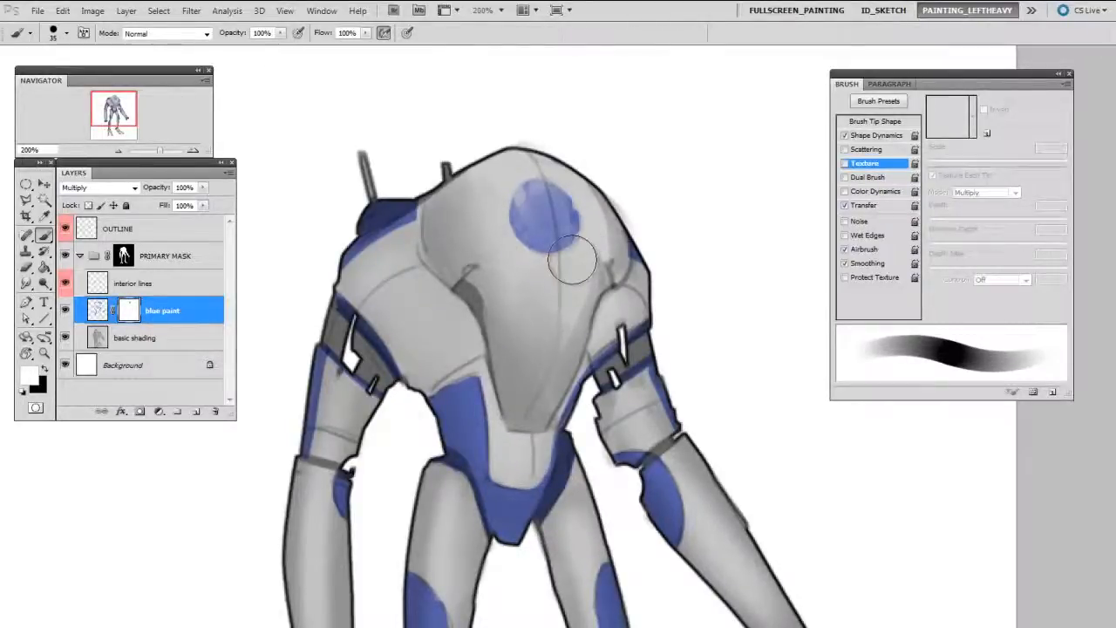
key(x)
key(bracketleft)
key(bracketleft)
key(bracketleft)
key(bracketleft)
key(x)
key(bracketright)
key(bracketright)
- Fade patches of the blue waist and pelvis panels on the blue paint mask, alternating black and white strokes
mouse_move(475, 445)
mouse_down()
mouse_move(458, 409)
mouse_move(489, 467)
mouse_move(476, 414)
mouse_up()
key(bracketright)
key(bracketright)
key(bracketright)
key(x)
mouse_move(518, 469)
mouse_down()
mouse_move(545, 440)
mouse_move(505, 510)
mouse_up()
key(bracketleft)
key(x)
drag(630, 398, 629, 328)
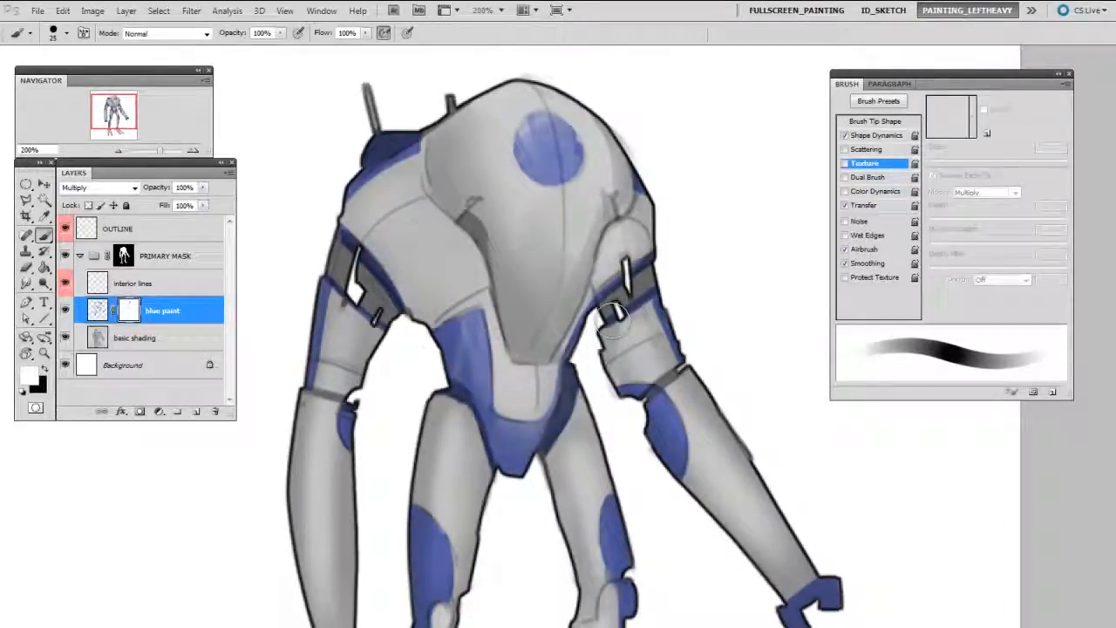
click(613, 314)
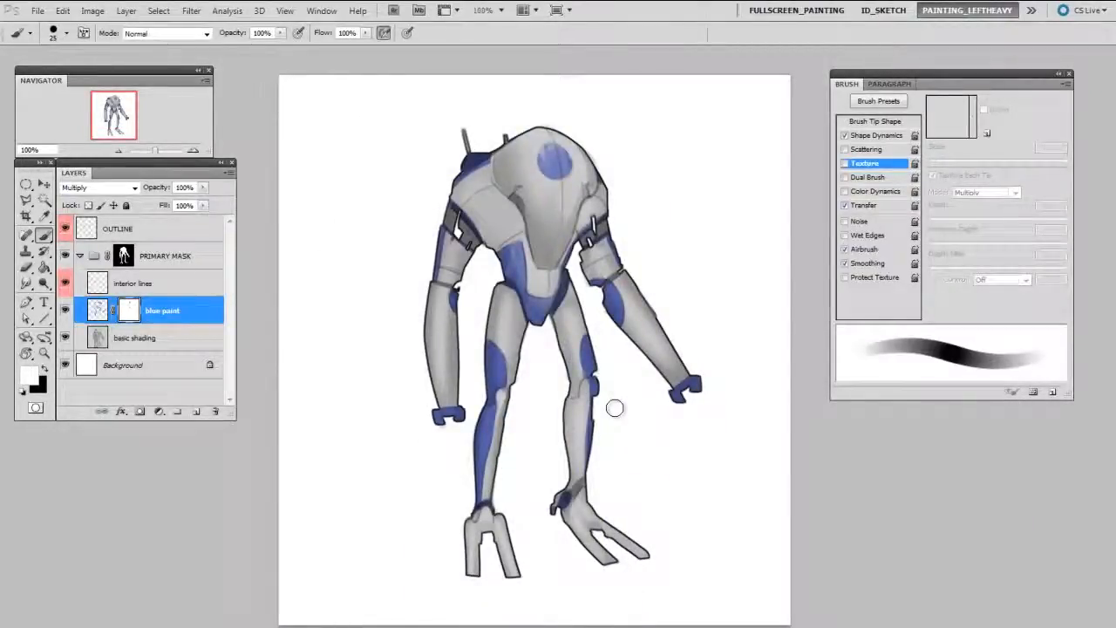
- Create a new layer above the blue paint layer and choose the soft round 40 px brush
click(197, 411)
alt+click(549, 316)
right_click(555, 300)
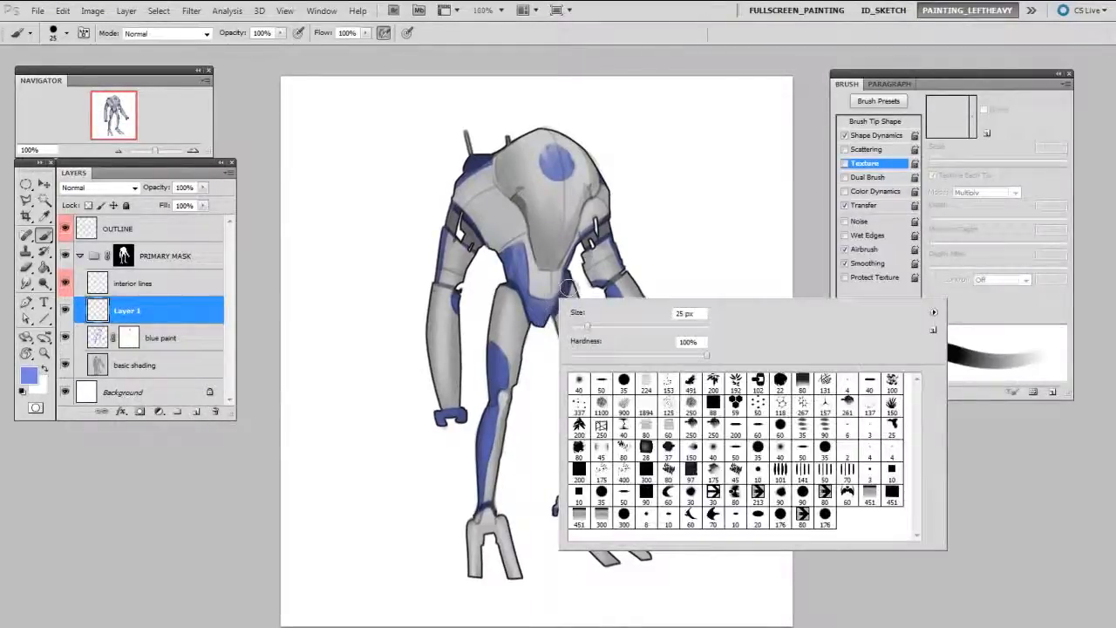
click(580, 382)
click(526, 297)
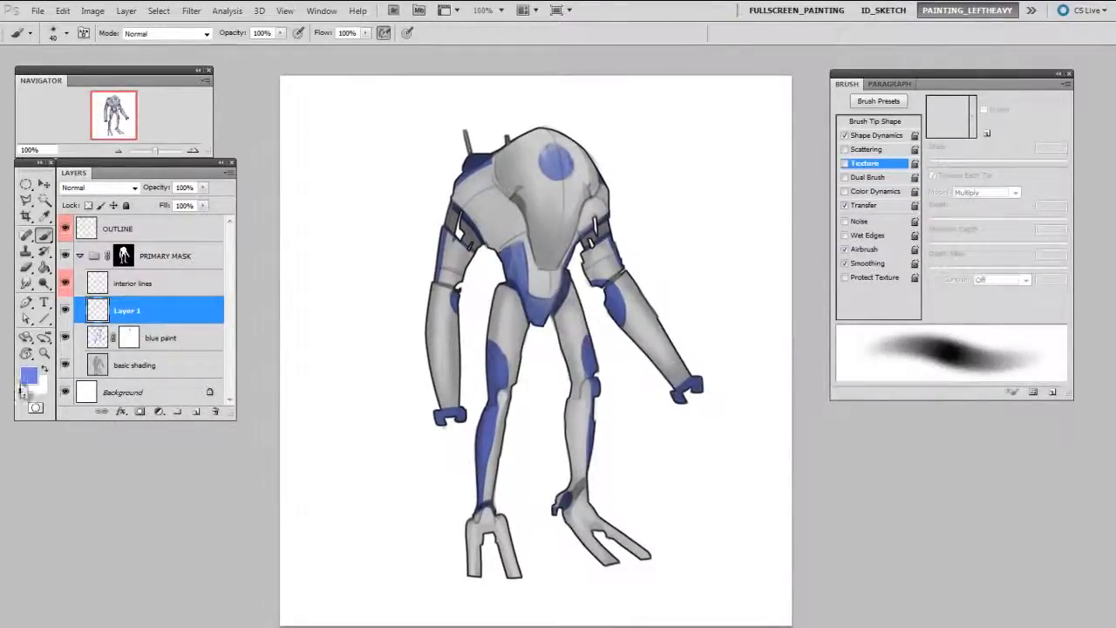
- Set the foreground color to the dusty brown a78e73
click(29, 375)
drag(885, 268, 885, 367)
drag(737, 265, 746, 265)
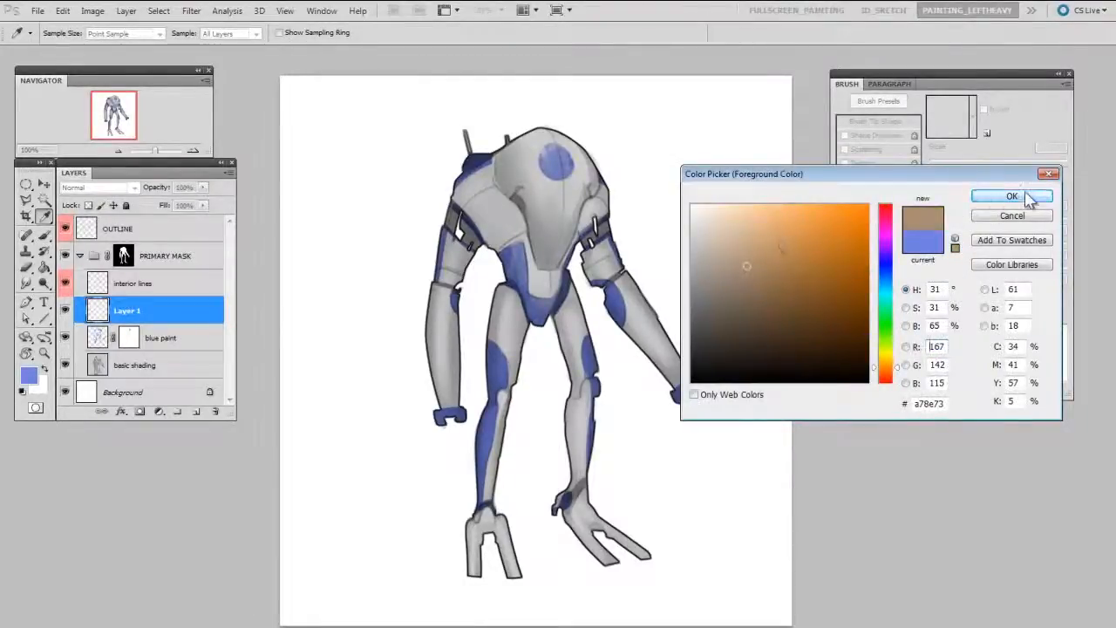
click(1011, 196)
- Paint soft brown over the robot's arms, waist and legs on Layer 1 with the brush enlarged to 250 px
right_click(615, 262)
click(608, 440)
key(bracketright)
key(bracketright)
key(bracketright)
key(bracketright)
key(bracketright)
key(bracketright)
key(bracketright)
key(bracketright)
key(bracketright)
key(bracketright)
key(bracketright)
mouse_move(681, 479)
mouse_down()
mouse_move(659, 539)
mouse_move(454, 576)
mouse_move(702, 421)
mouse_move(412, 532)
mouse_move(713, 373)
mouse_move(507, 433)
mouse_move(625, 348)
mouse_move(308, 357)
mouse_move(724, 313)
mouse_move(349, 324)
mouse_move(615, 324)
mouse_move(628, 510)
mouse_up()
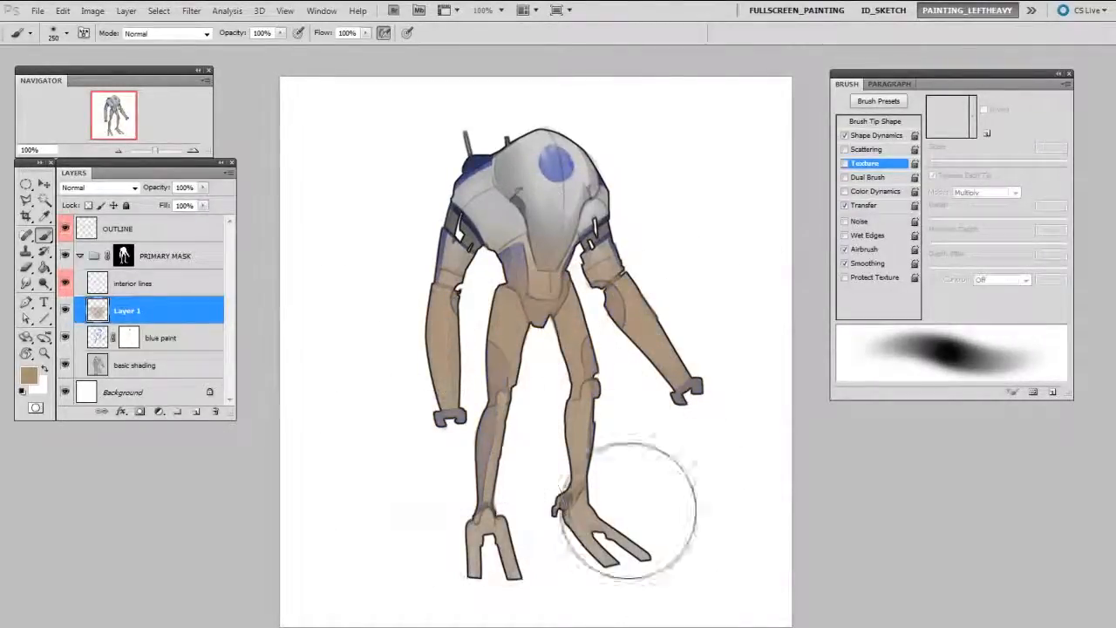
- Build up the brown on the lower legs, feet and forearms with the brush reduced to 175 px
key(bracketleft)
key(bracketleft)
key(bracketleft)
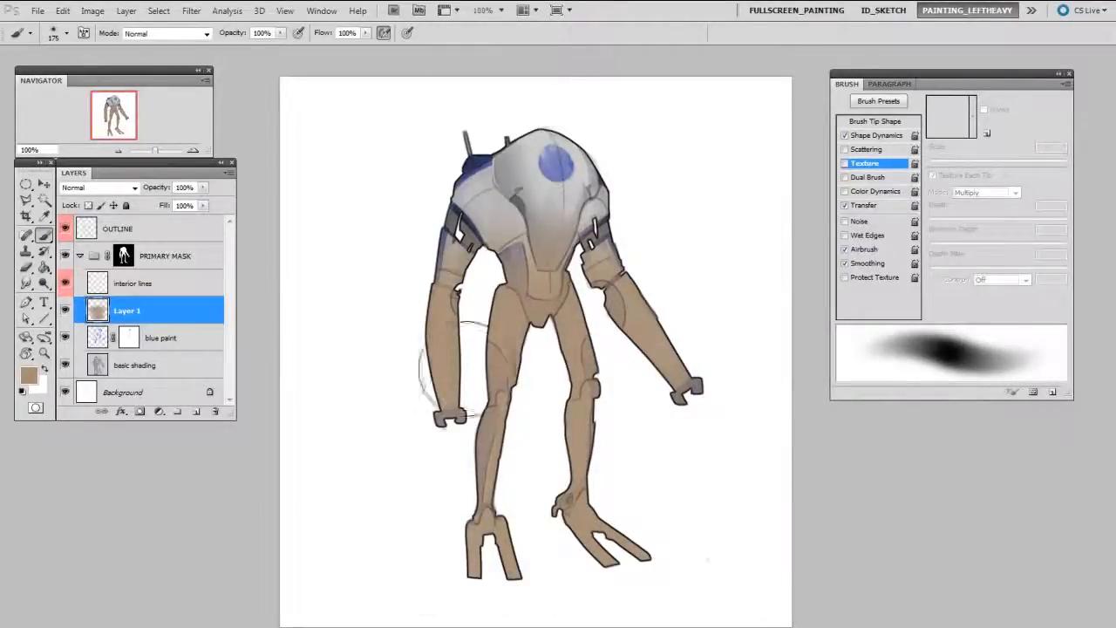
drag(569, 473, 571, 446)
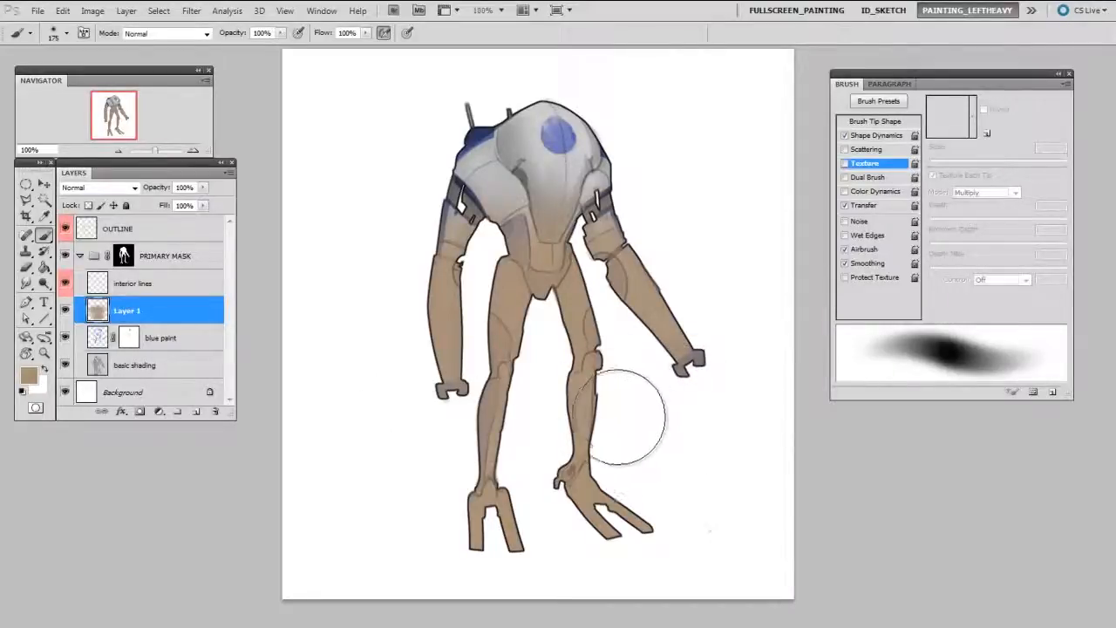
- Create another new layer above Layer 1 and choose the 337 px speckle brush
key(ctrl+shift+alt+n)
right_click(647, 324)
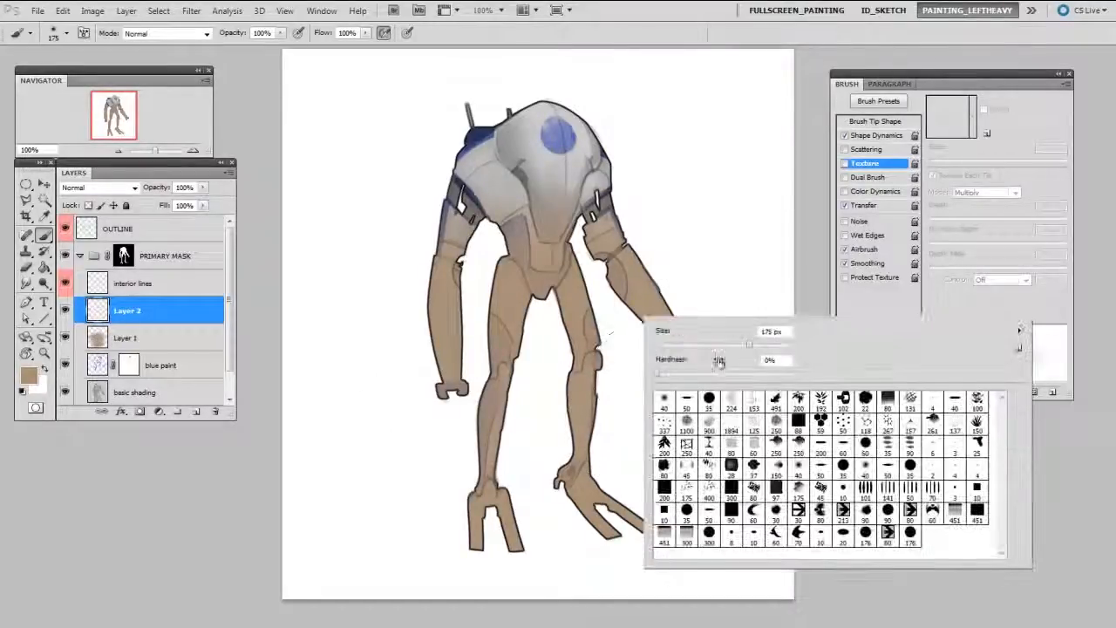
click(664, 422)
click(567, 326)
- Set the foreground color to the lighter tan bca285
key(n)
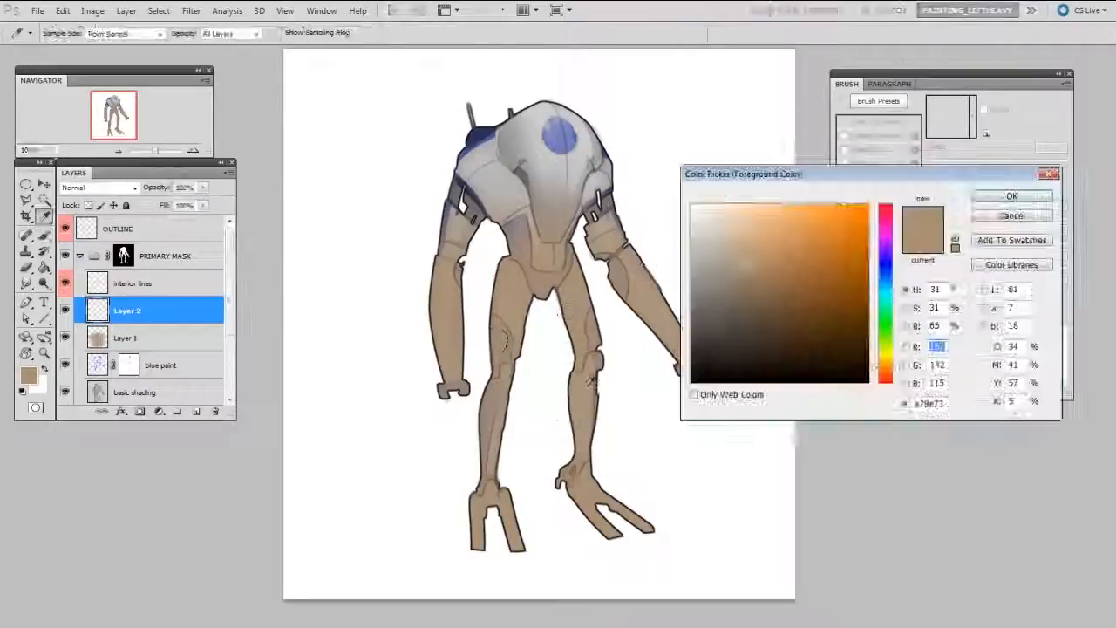
drag(747, 266, 742, 254)
click(1007, 196)
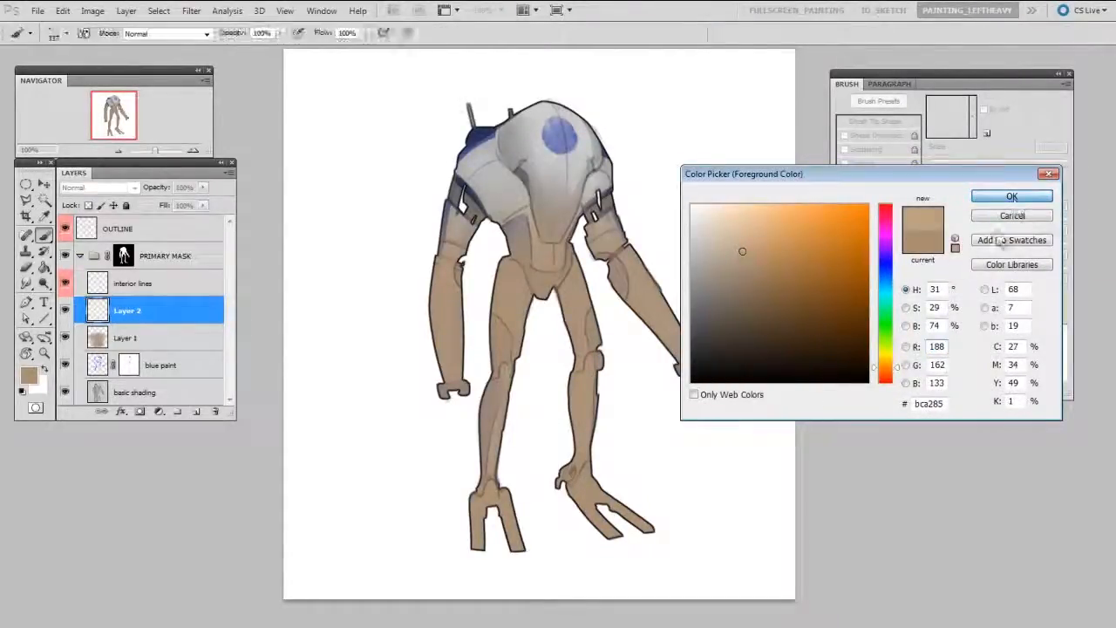
- Scatter light tan speckles over the forearms, legs and feet on Layer 2, reducing the brush to 90 and 70 px
mouse_move(663, 375)
mouse_down()
mouse_move(602, 410)
mouse_move(482, 414)
mouse_up()
key(ctrl+plus)
scroll(545, 344, up, 3)
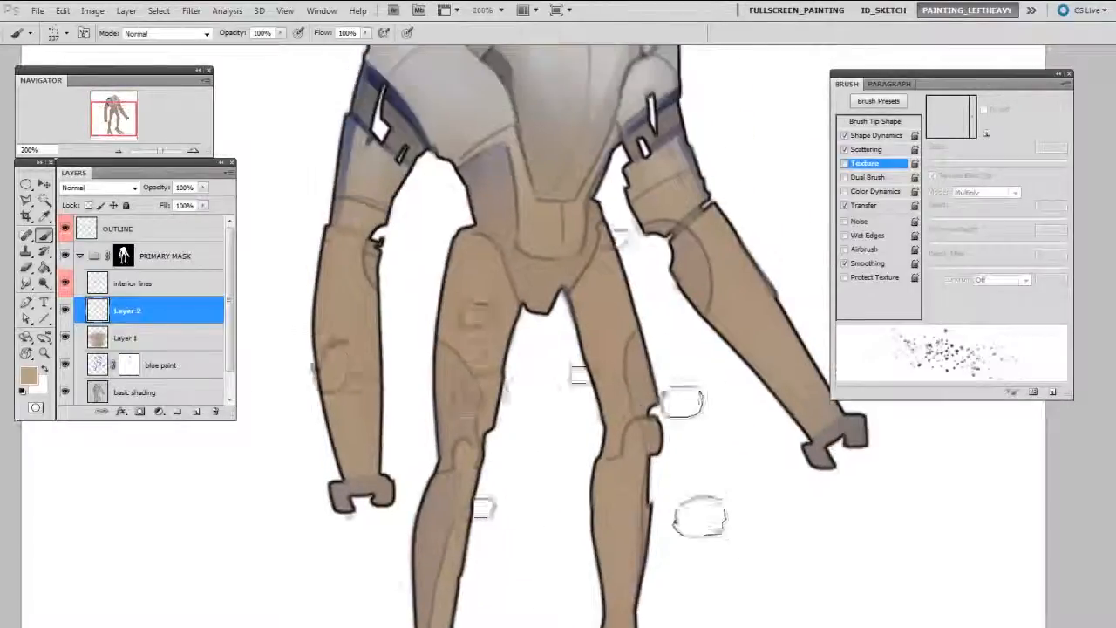
mouse_move(488, 314)
mouse_down()
mouse_move(361, 270)
mouse_move(535, 458)
mouse_move(743, 211)
mouse_move(715, 409)
mouse_move(605, 323)
mouse_up()
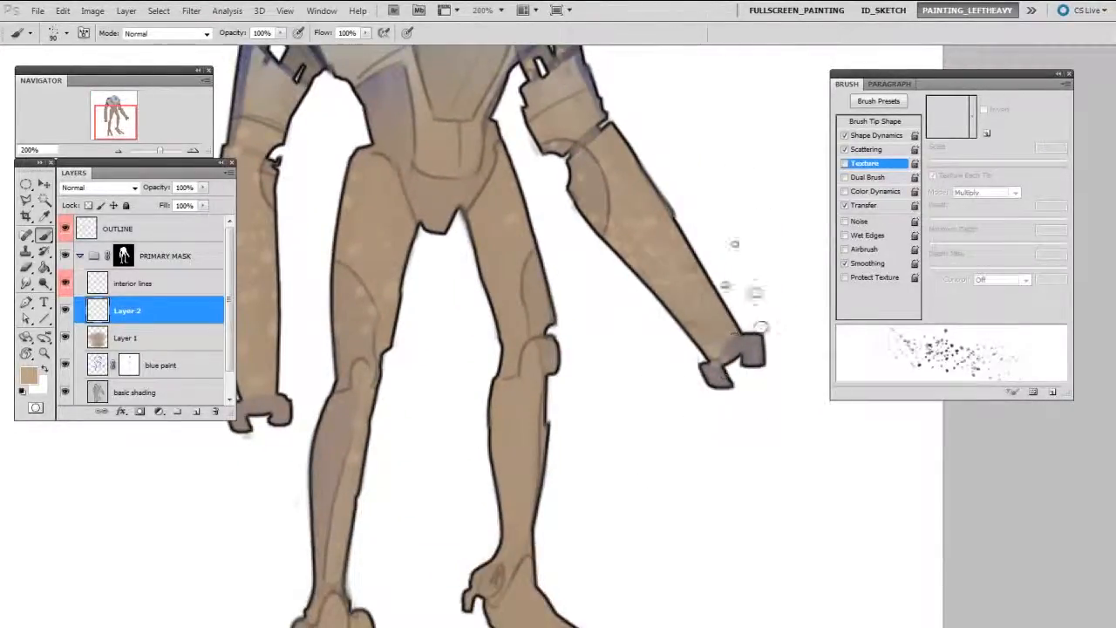
drag(698, 397, 721, 297)
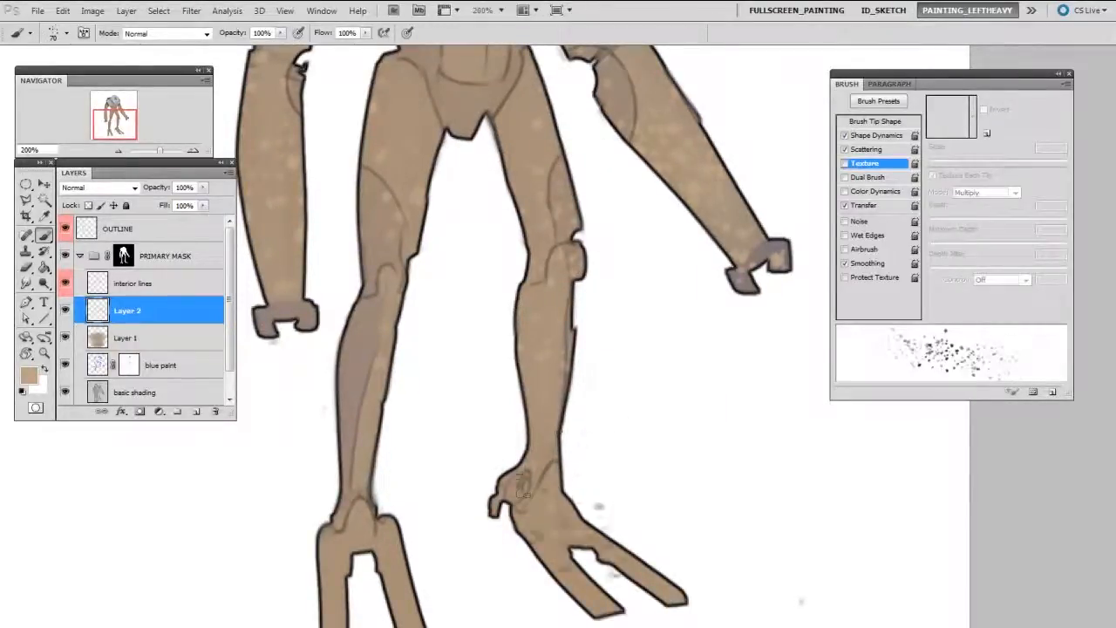
mouse_move(469, 424)
mouse_down()
mouse_move(414, 515)
mouse_move(418, 558)
mouse_up()
- Scatter small tan speckles across the robot's torso and shoulders, reducing the brush to 60 px
drag(603, 388, 638, 475)
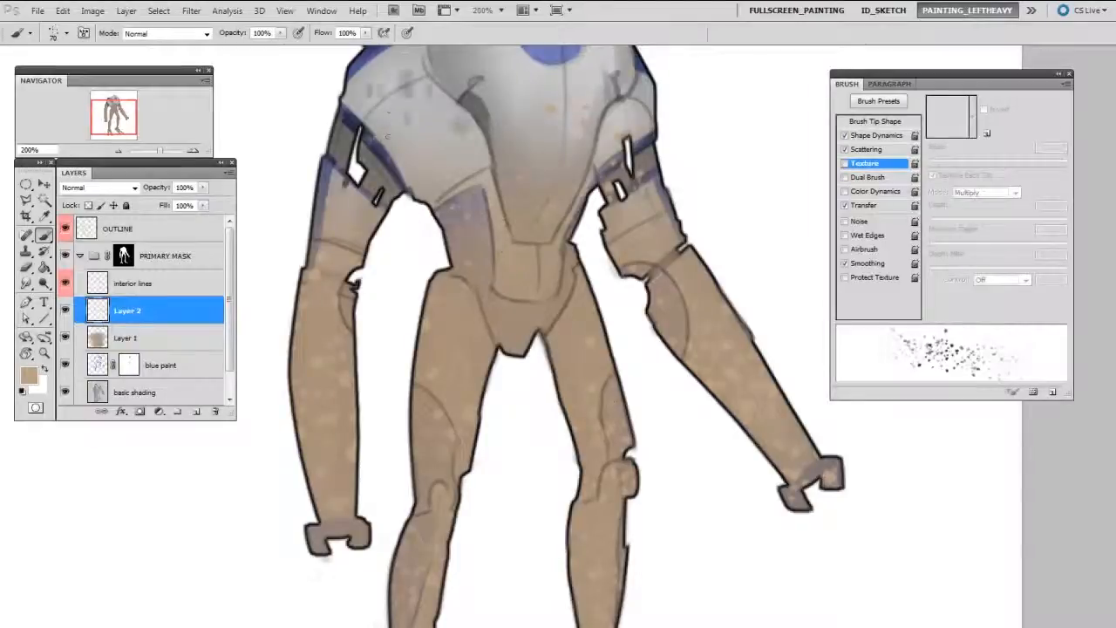
drag(430, 236, 420, 390)
key(ctrl+minus)
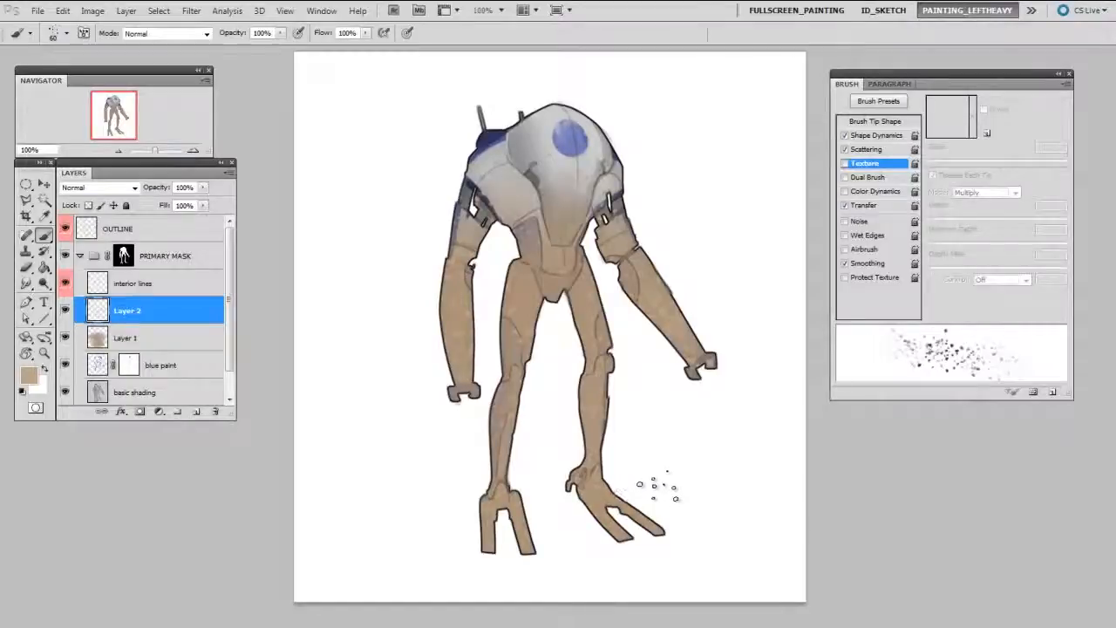
drag(650, 502, 664, 506)
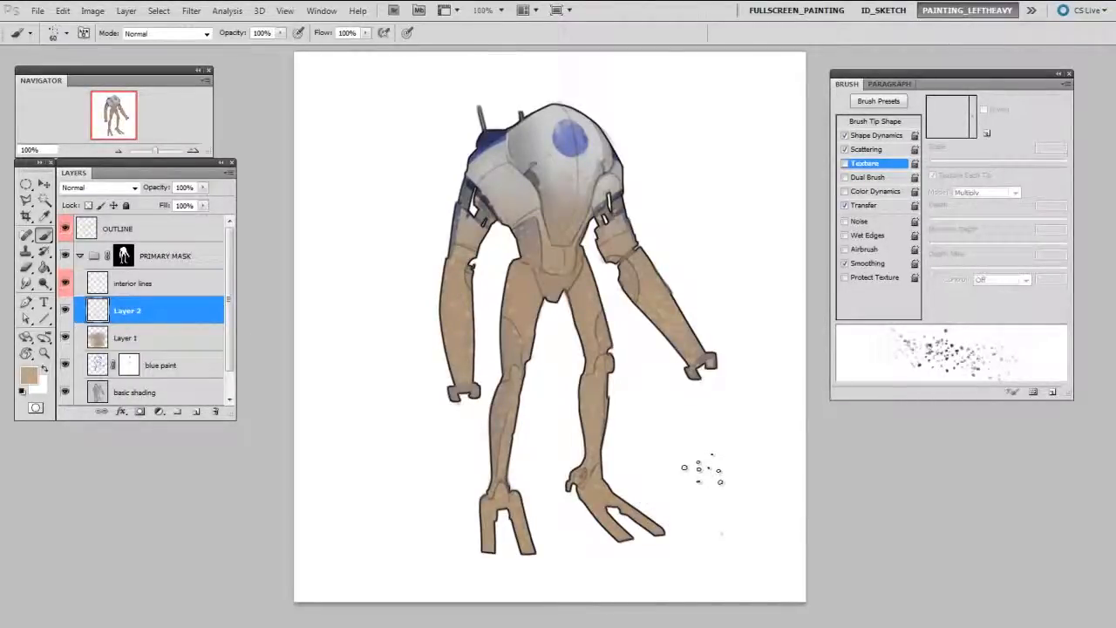
- Add layer masks to Layer 1 and Layer 2
click(135, 338)
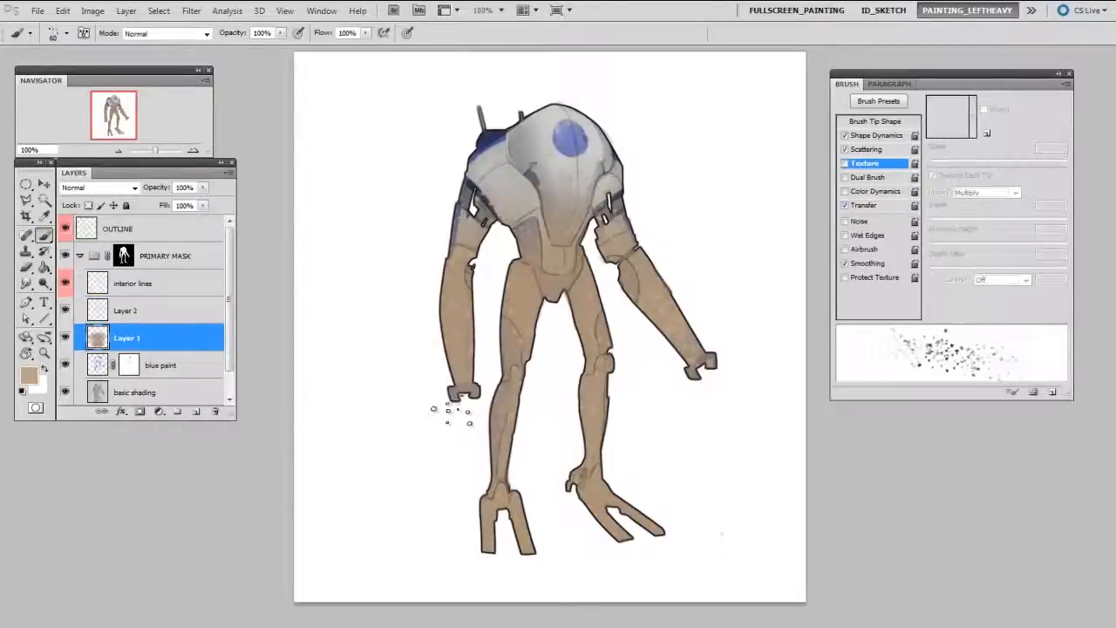
key(ctrl+shift+m)
click(131, 313)
key(ctrl+shift+m)
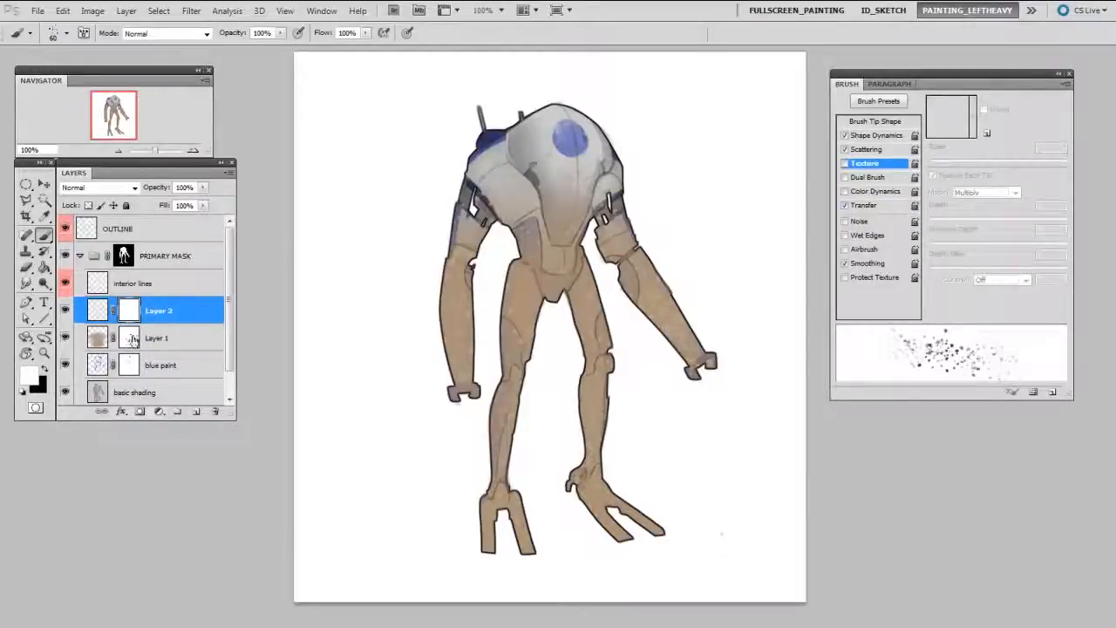
- Make Layer 1's mask active and choose the soft round 40 px brush for work on the arms and legs
key(alt+bracketleft)
right_click(563, 273)
click(595, 363)
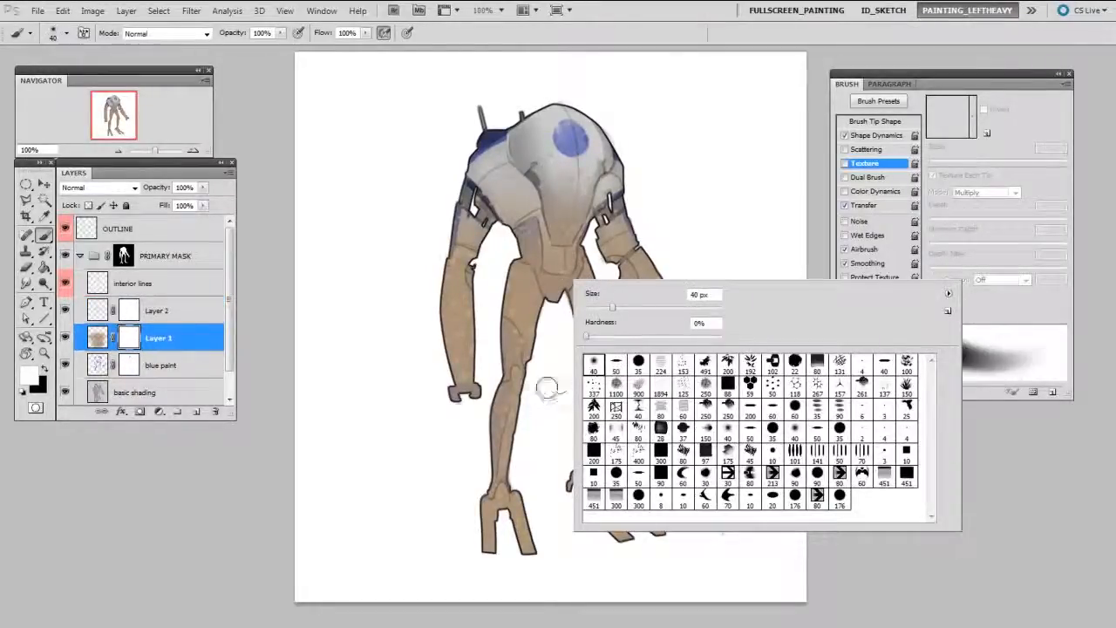
click(549, 386)
key(ctrl+plus)
drag(620, 427, 630, 320)
key(ctrl+plus)
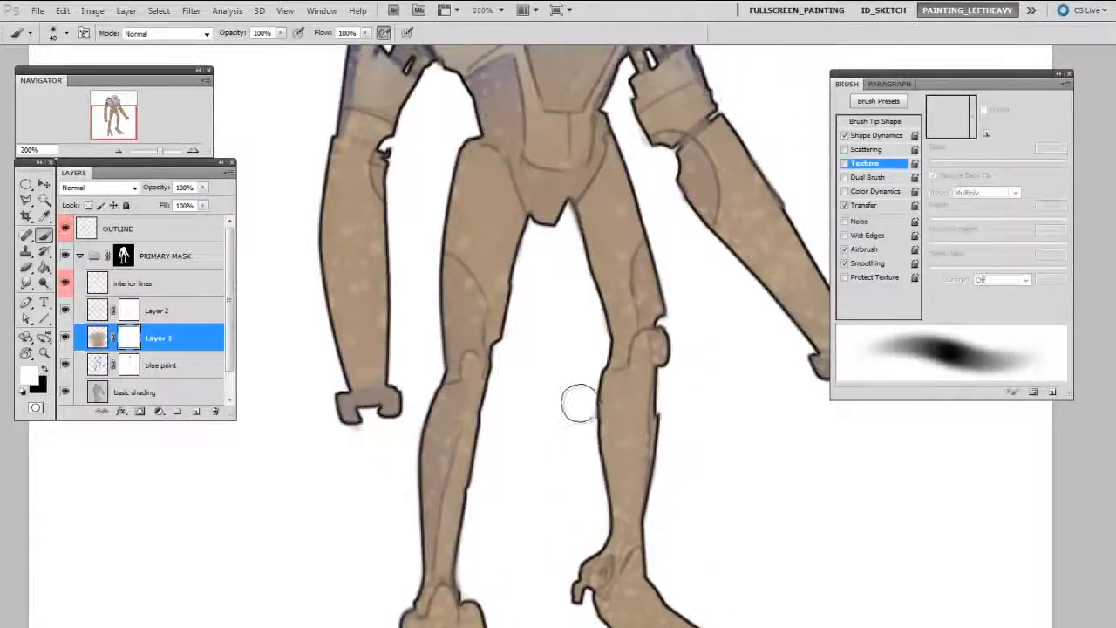
- Paint black on Layer 1's mask with a 125 px brush to thin the brown along the hanging forearm
key(bracketleft)
key(bracketleft)
key(bracketleft)
key(x)
key(bracketright)
key(bracketright)
key(bracketright)
key(bracketleft)
key(bracketright)
key(bracketright)
key(bracketright)
key(bracketright)
key(bracketright)
key(bracketright)
key(bracketright)
key(bracketright)
key(bracketright)
key(bracketright)
mouse_move(353, 165)
mouse_down()
mouse_move(352, 235)
mouse_move(373, 307)
mouse_up()
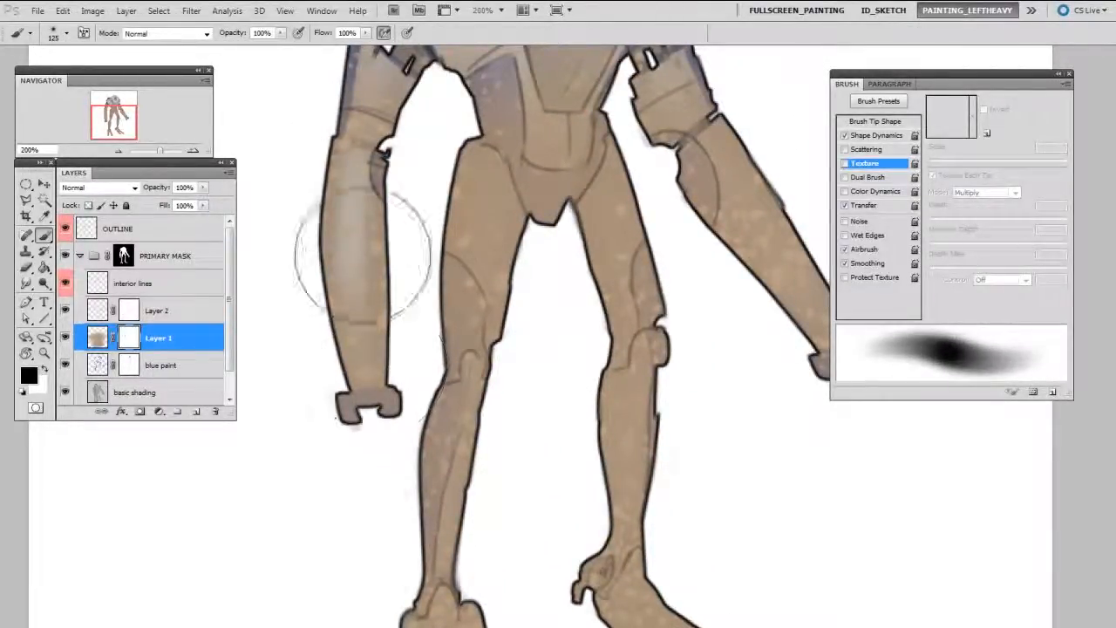
- Thin the brown on the outstretched arm's forearm and elbow by painting black on Layer 1's mask with a 90 px brush
drag(471, 309, 483, 443)
key(bracketleft)
key(bracketleft)
key(bracketleft)
key(bracketleft)
key(bracketleft)
key(bracketleft)
drag(445, 262, 439, 283)
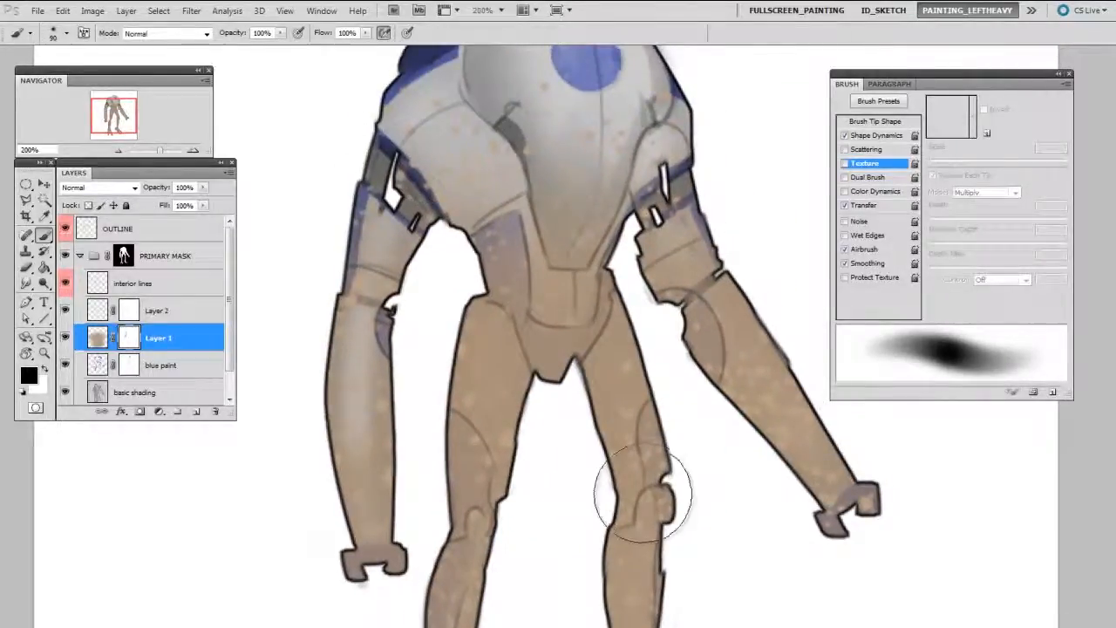
key(bracketright)
key(bracketright)
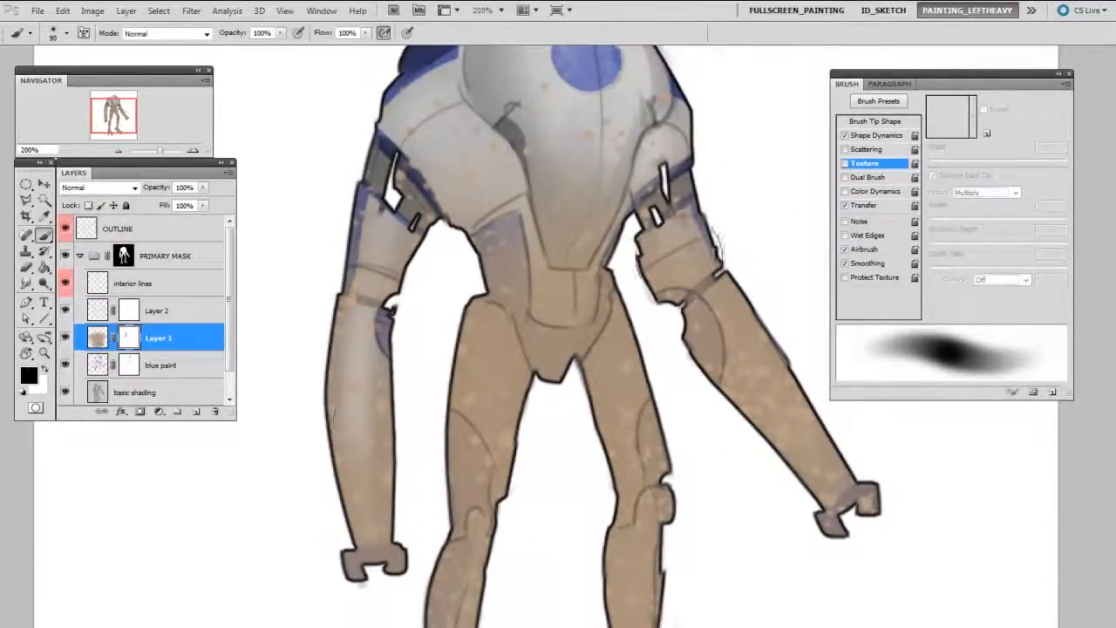
drag(708, 321, 711, 360)
key(bracketright)
key(bracketleft)
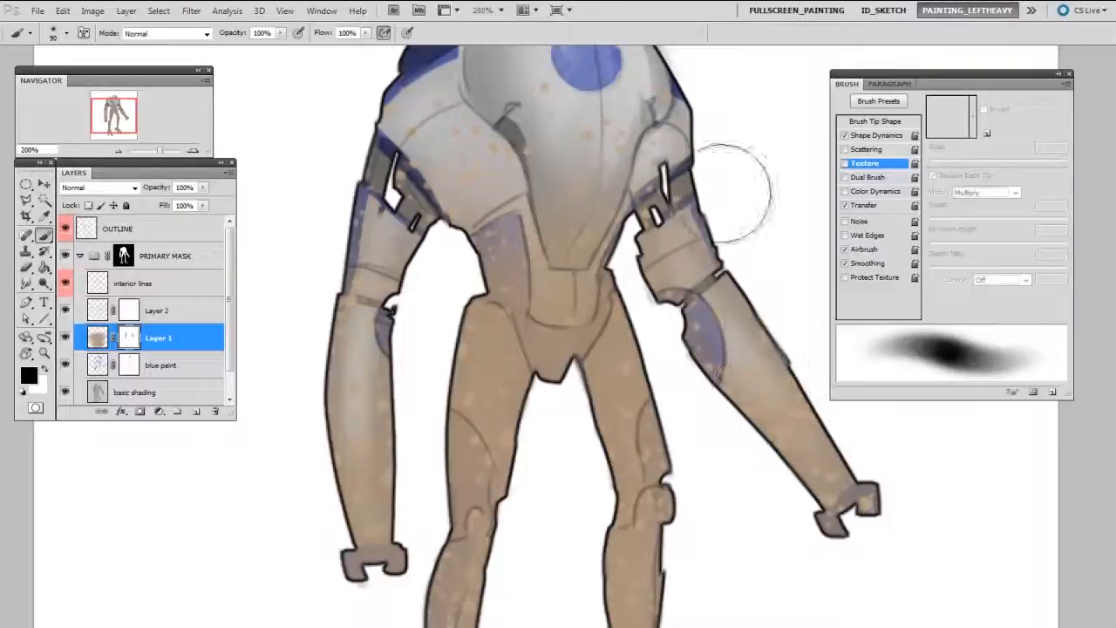
- Paint white on Layer 1's mask with progressively smaller brushes to bring brown grime back around the elbow and arm joints
key(x)
key(bracketleft)
key(bracketleft)
key(bracketleft)
key(bracketleft)
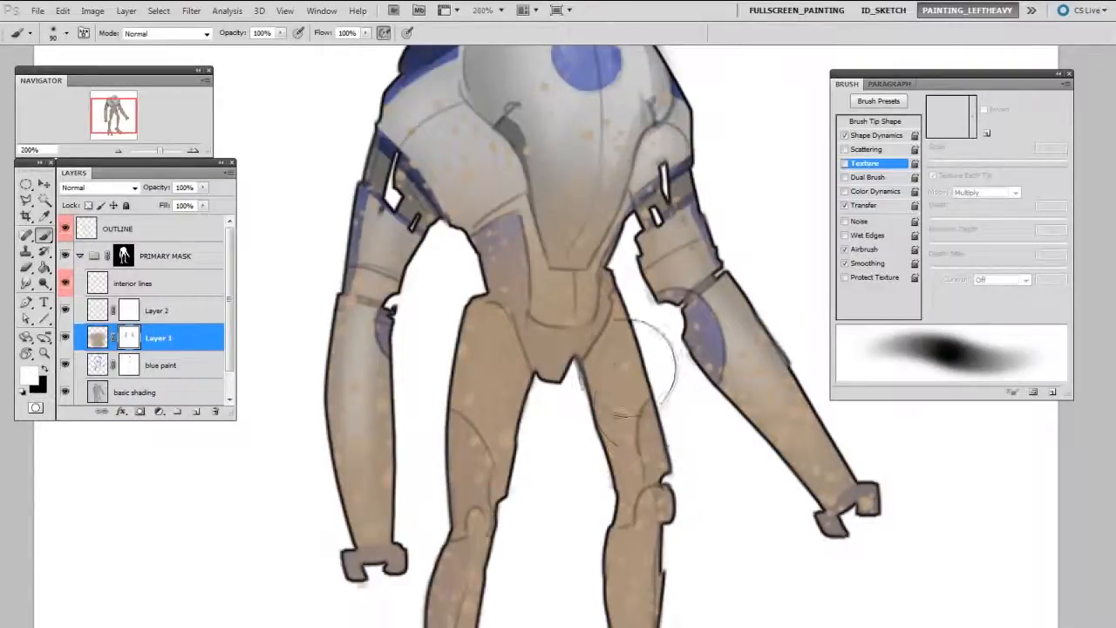
key(bracketleft)
key(bracketleft)
key(bracketleft)
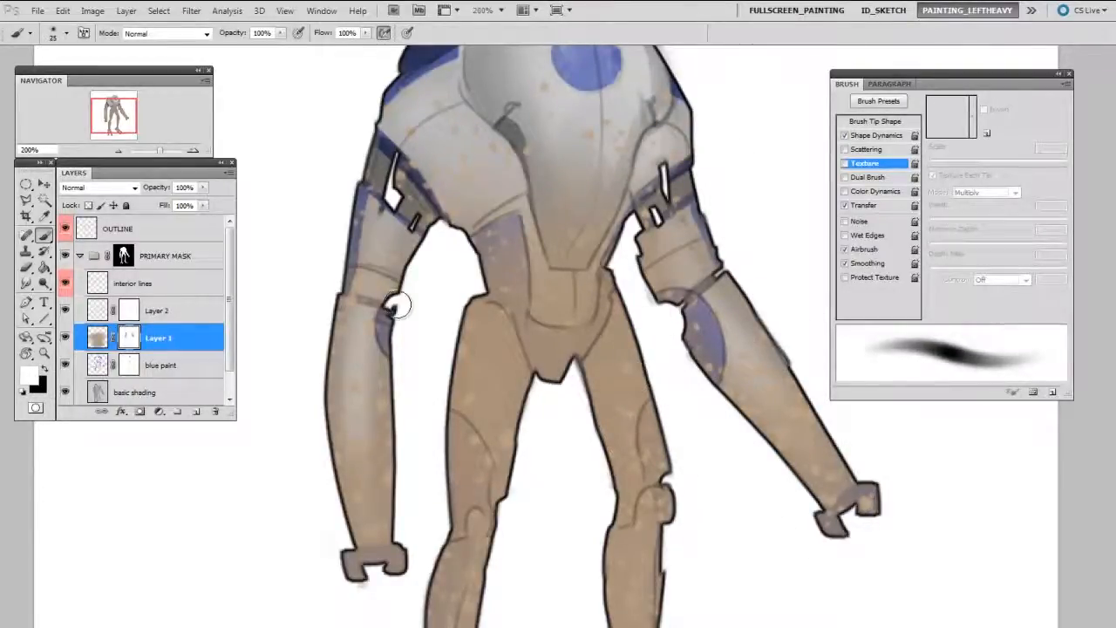
key(bracketleft)
key(bracketleft)
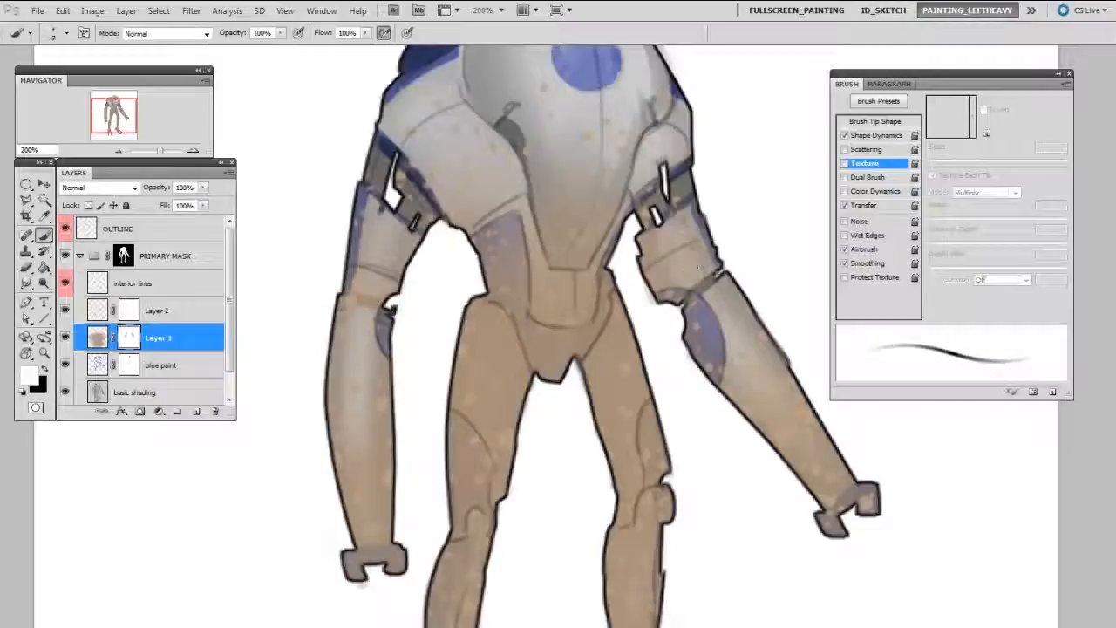
key(bracketright)
key(bracketright)
key(bracketright)
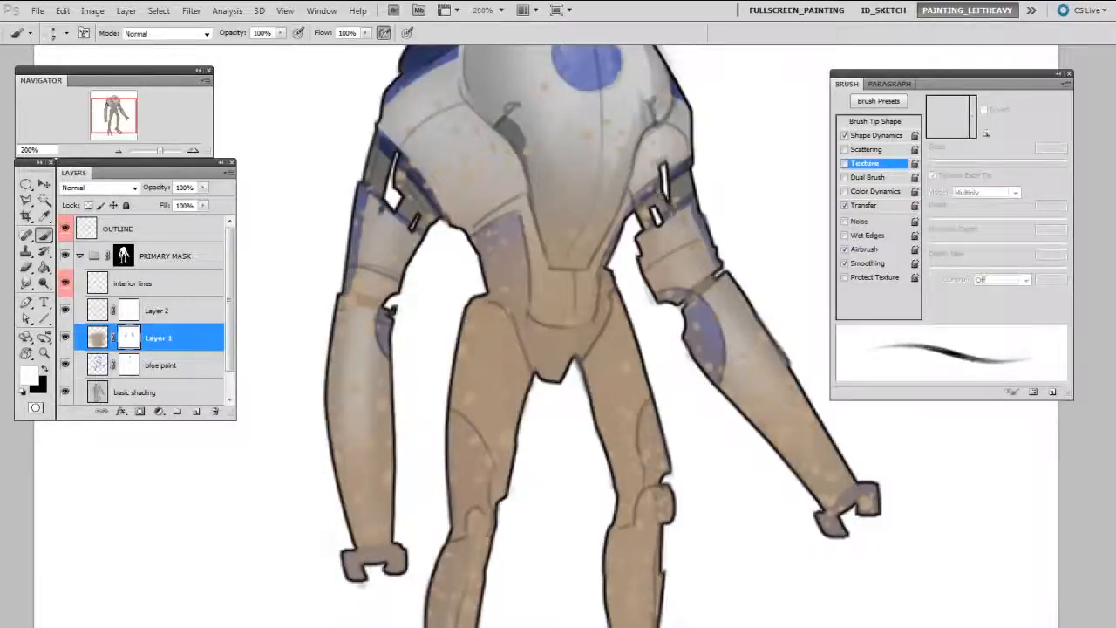
- Thin the brown on both thighs by painting black on Layer 1's mask with a 50 to 70 px brush
scroll(735, 513, down, 5)
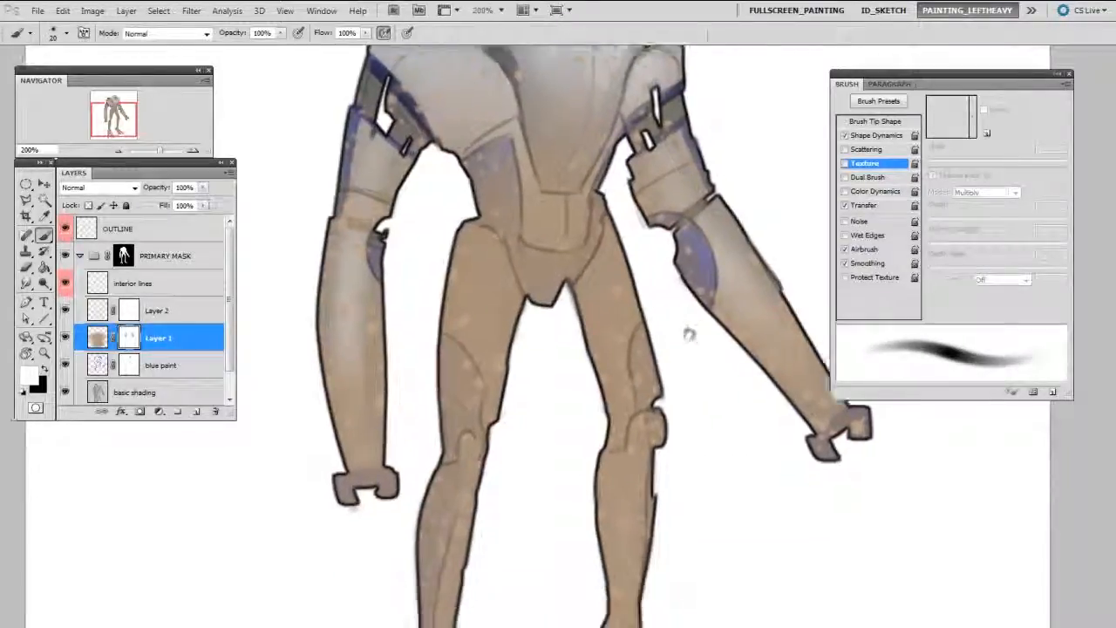
key(x)
key(bracketright)
key(bracketright)
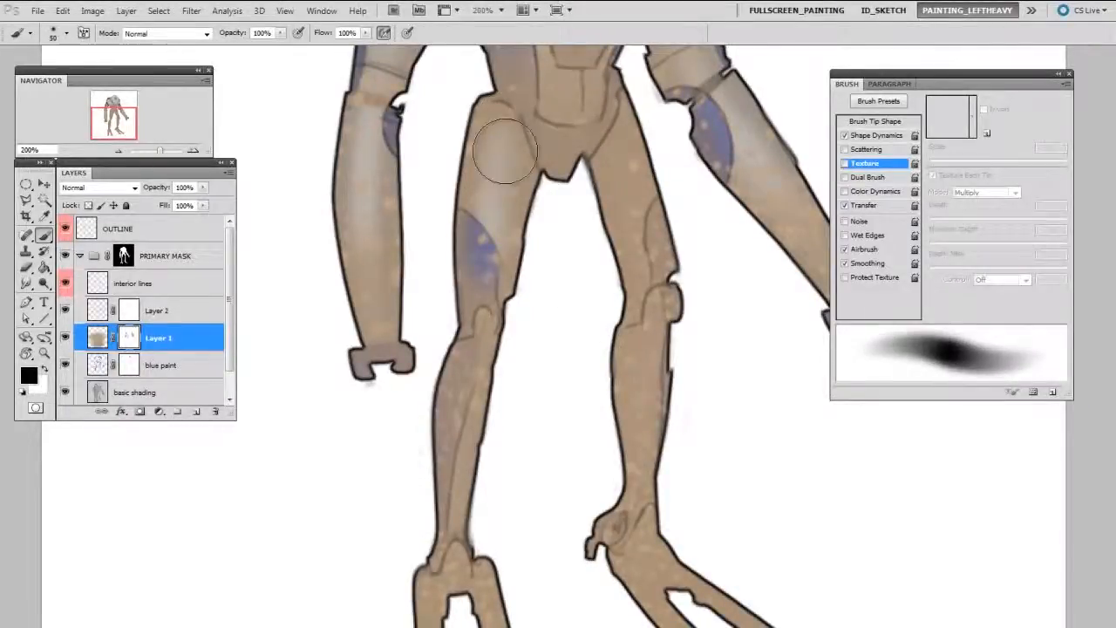
key(bracketright)
key(bracketright)
key(bracketright)
scroll(645, 175, down, 3)
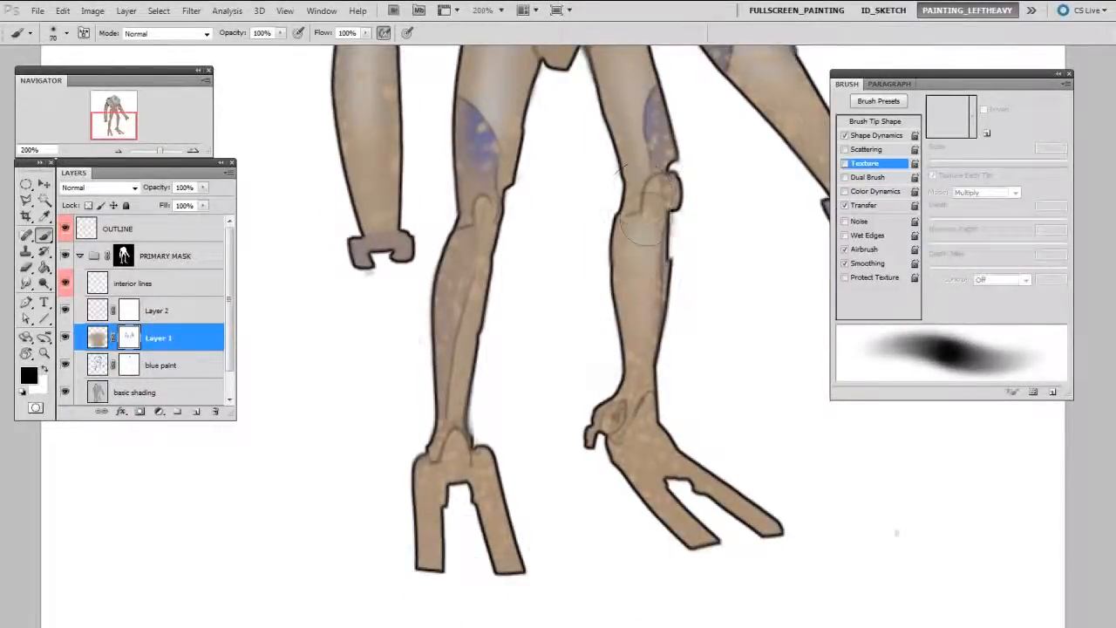
- Paint black on Layer 1's mask along both shins to reveal the blue patches, reducing the brush to 50 px
drag(457, 218, 450, 392)
key(bracketleft)
key(bracketleft)
scroll(739, 343, up, 4)
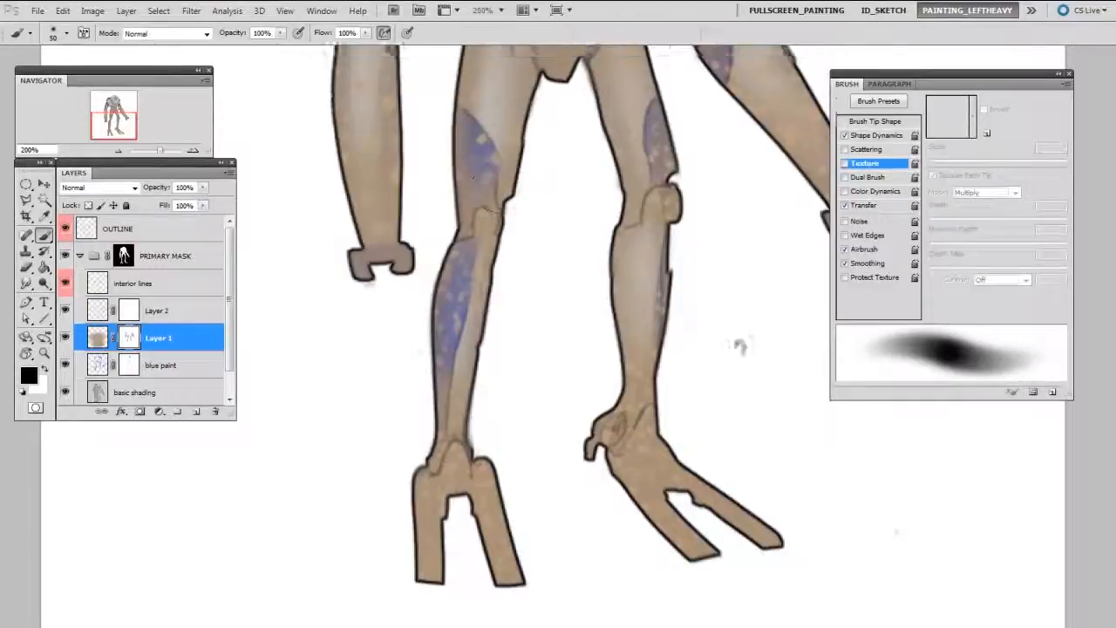
scroll(653, 169, up, 1)
scroll(610, 174, up, 3)
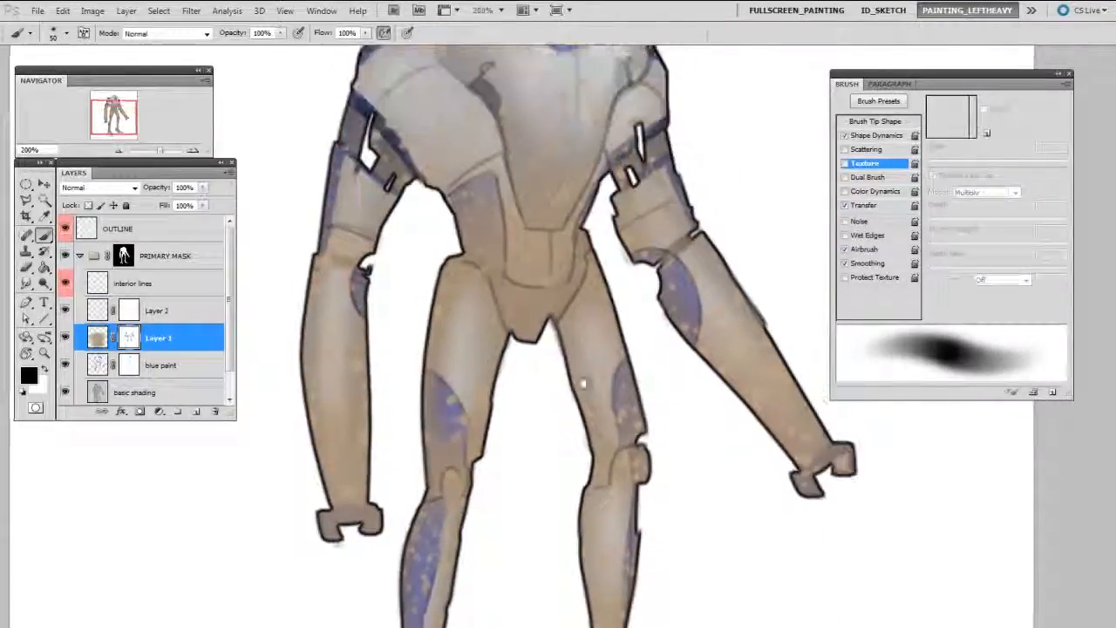
- Thin the brown over the abdomen and pelvis by painting black on Layer 1's mask, reducing the brush from 80 to 60 px
key(bracketright)
key(bracketright)
key(bracketright)
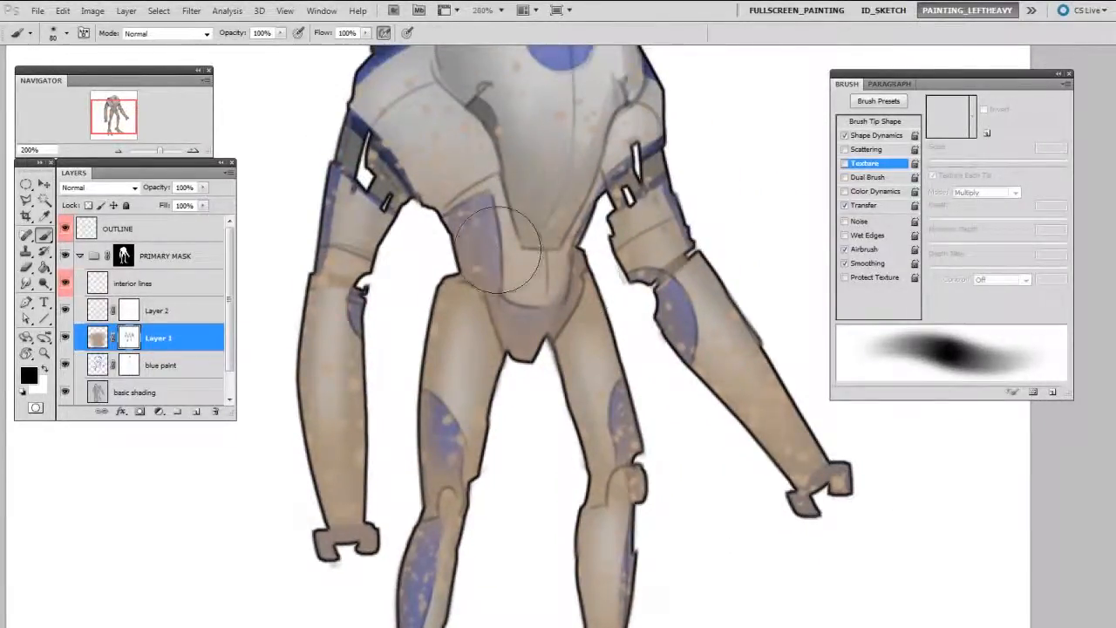
scroll(710, 424, down, 1)
key(bracketleft)
key(bracketleft)
key(ctrl+minus)
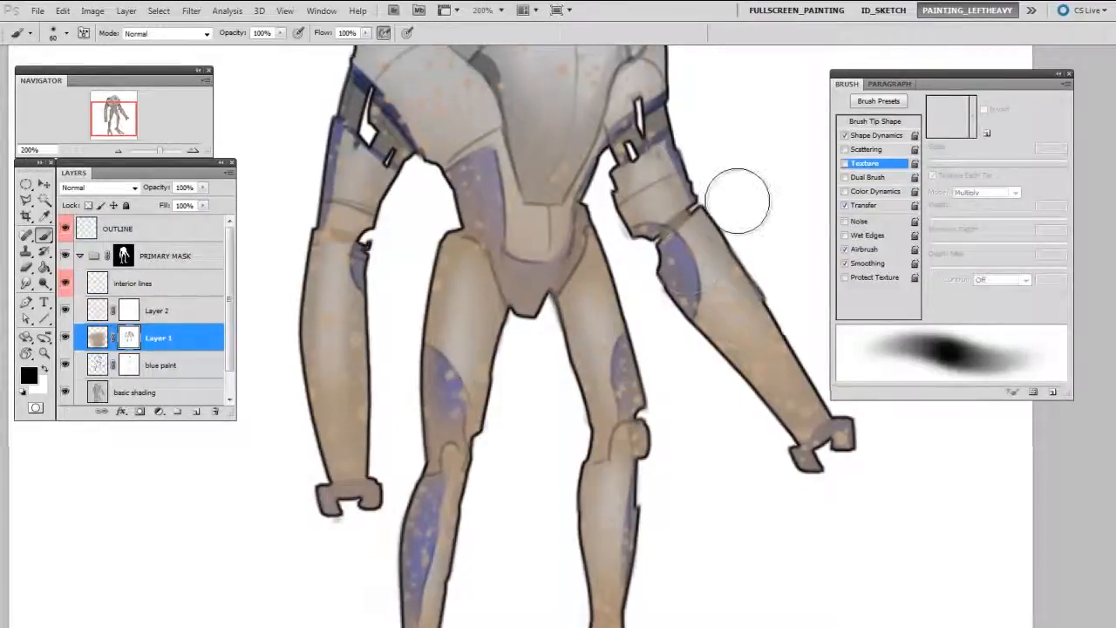
scroll(680, 440, down, 1)
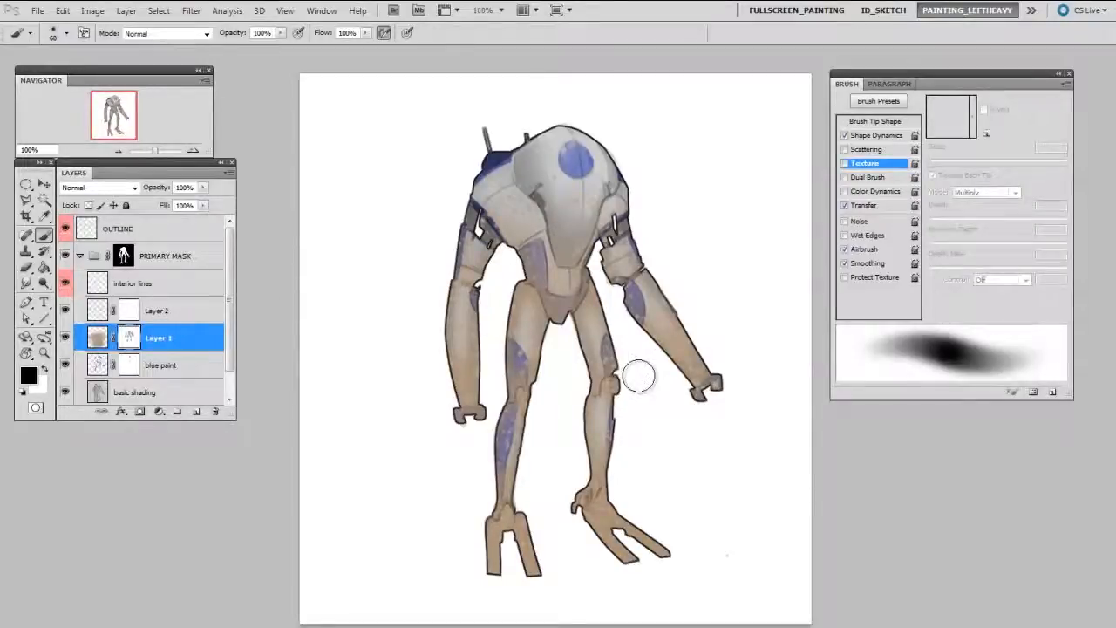
- Paint black on Layer 2's mask with a 100 px brush to fade the speckles on the chest and shoulders
click(141, 311)
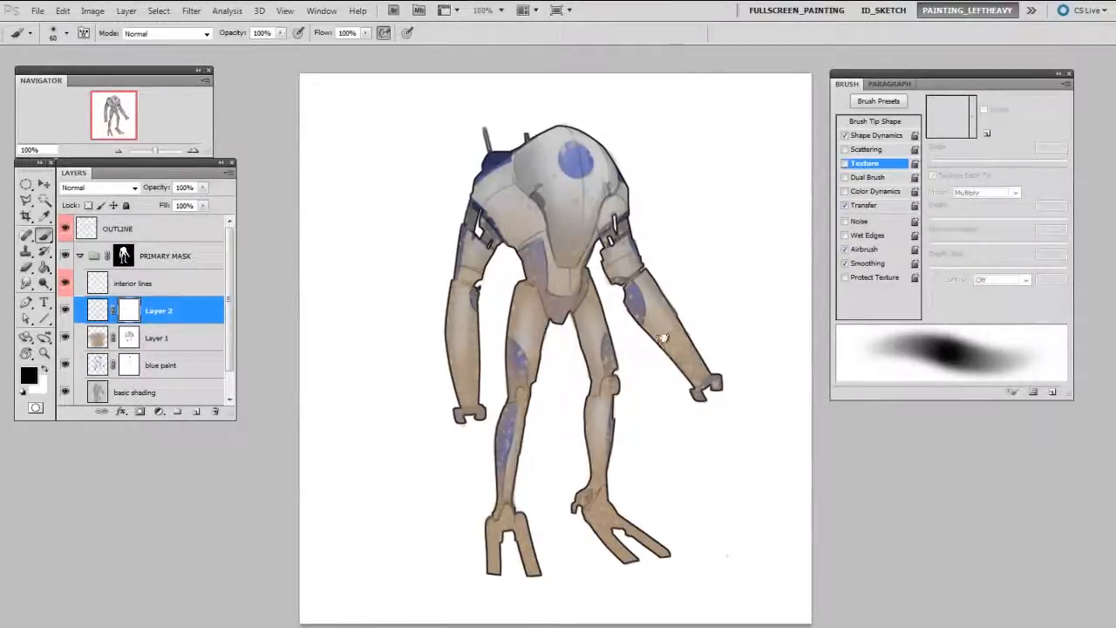
key(ctrl+plus)
key(bracketright)
key(bracketright)
key(bracketright)
key(bracketright)
scroll(715, 332, right, 1)
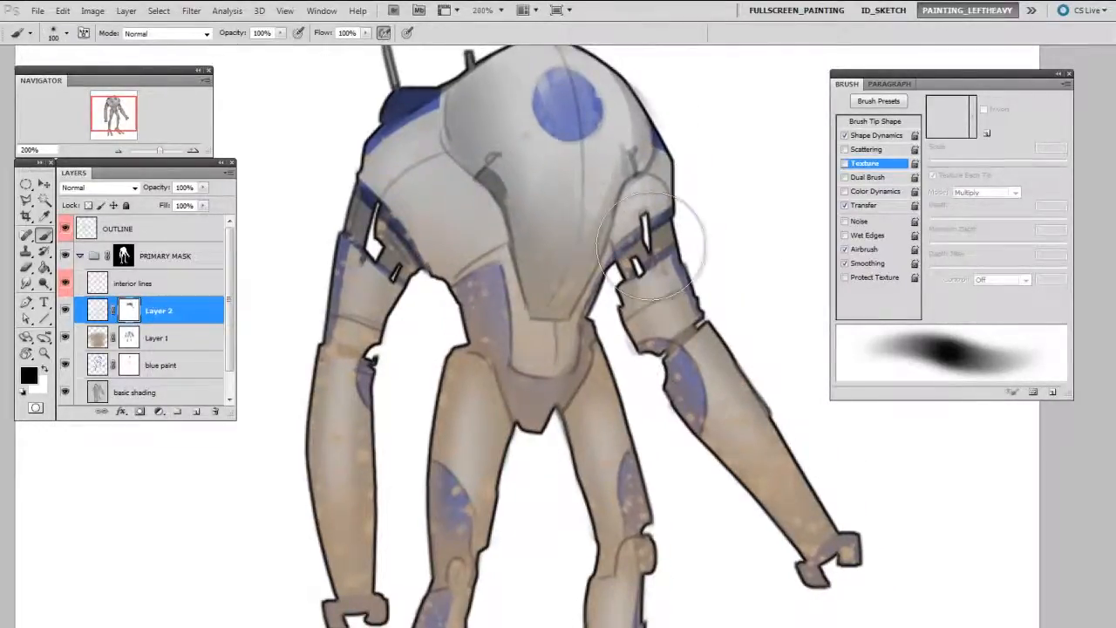
- Fade the speckles on the arms and waist by painting black on Layer 2's mask with an 80 px brush, then reduce it to 70 px
scroll(615, 200, left, 2)
key(bracketleft)
key(bracketleft)
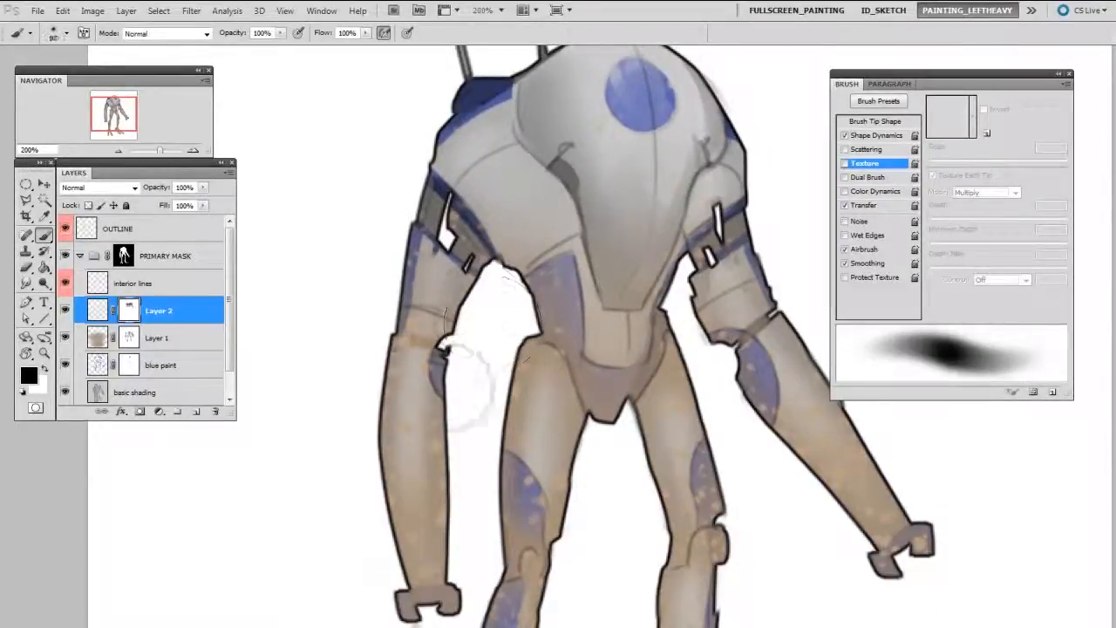
scroll(535, 227, right, 4)
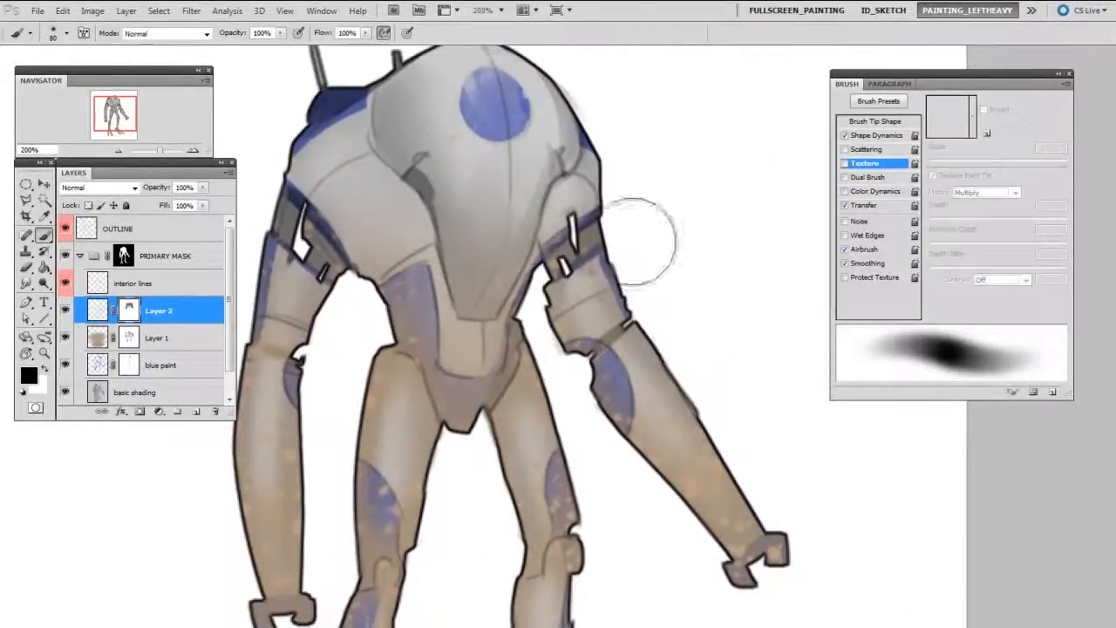
scroll(635, 323, down, 4)
scroll(635, 324, left, 3)
key(bracketleft)
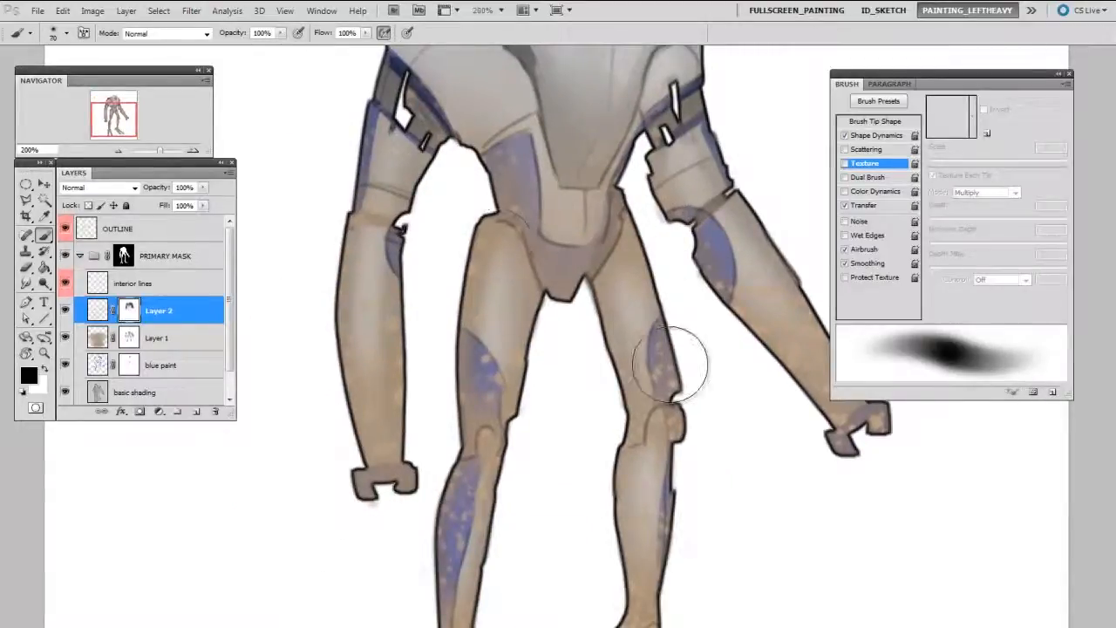
- Soften Layer 2's speckles across the torso and hips by painting black on its mask with 125 and 150 px brushes
key(ctrl+minus)
key(bracketright)
key(bracketright)
key(bracketright)
key(bracketright)
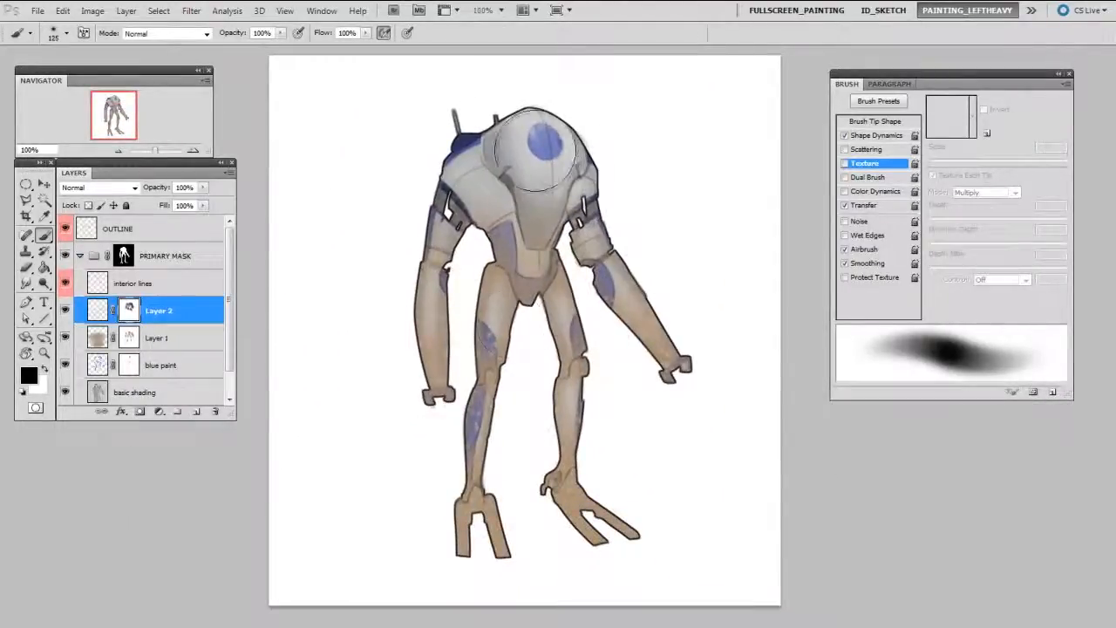
key(bracketright)
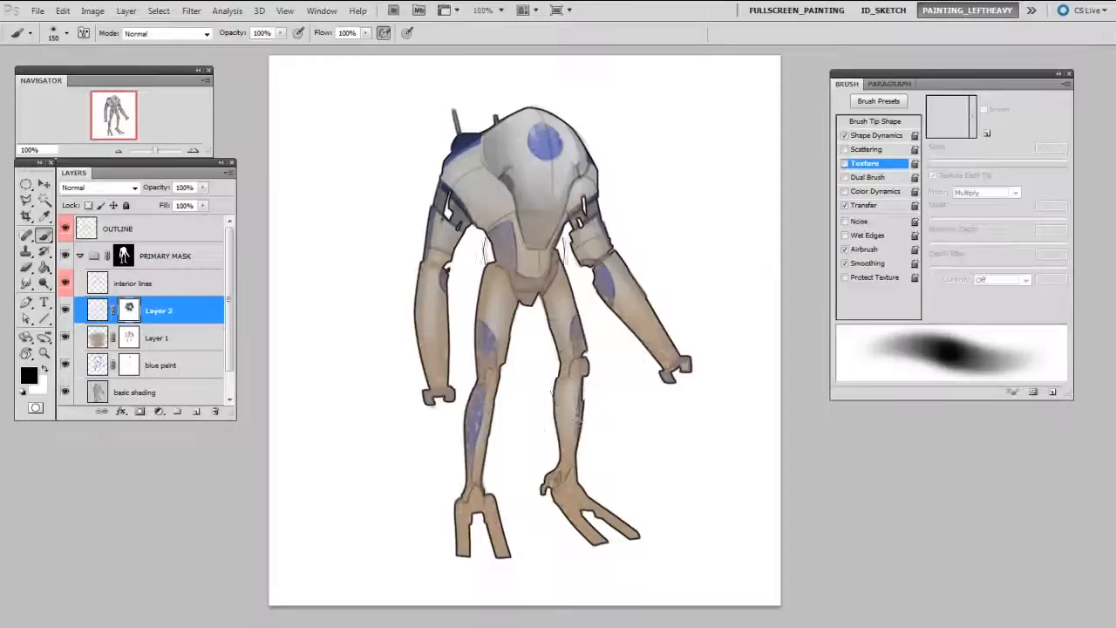
- Paint white on Layer 1's mask with a 125 px brush to bring brown dirt back over the lower legs
key(ctrl+plus)
drag(665, 319, 697, 213)
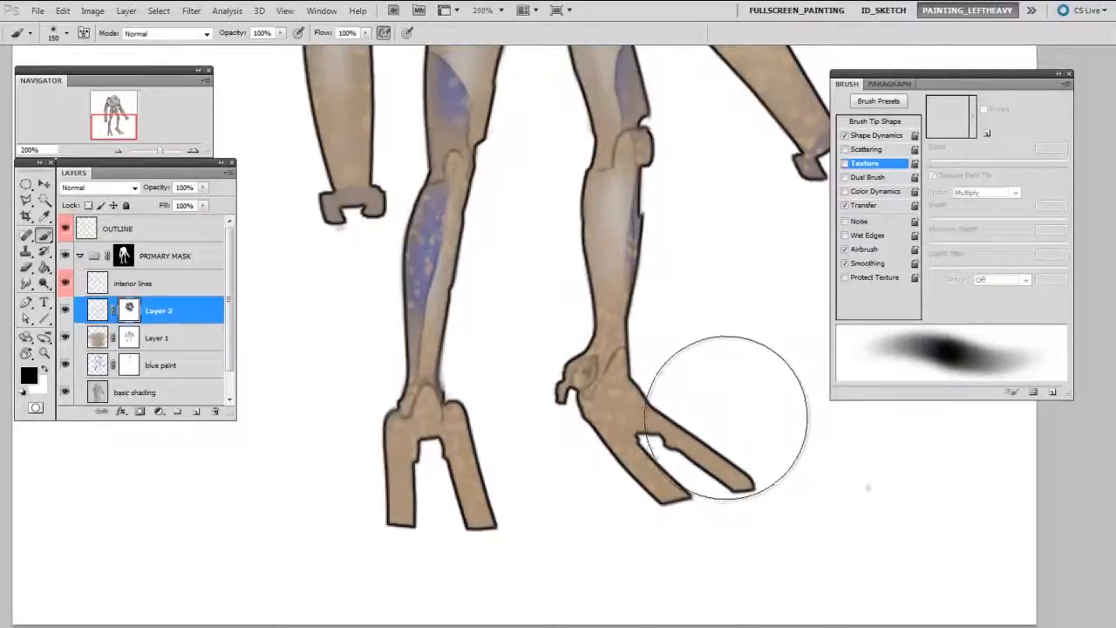
drag(137, 310, 140, 338)
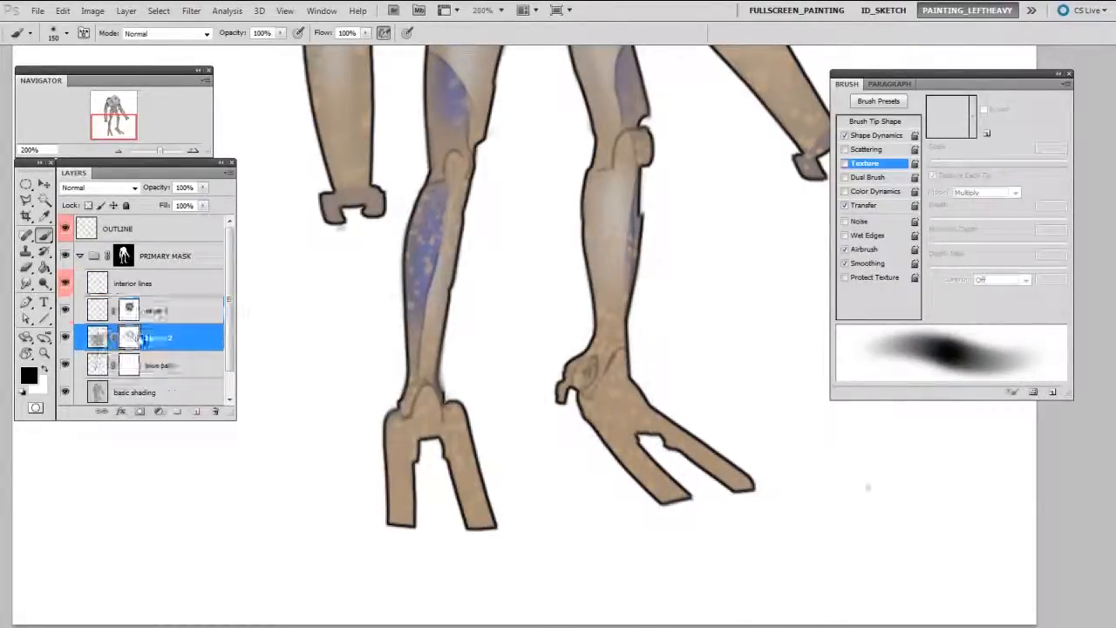
click(129, 338)
key(x)
key(bracketleft)
key(bracketleft)
drag(508, 287, 518, 311)
right_click(518, 312)
key(Escape)
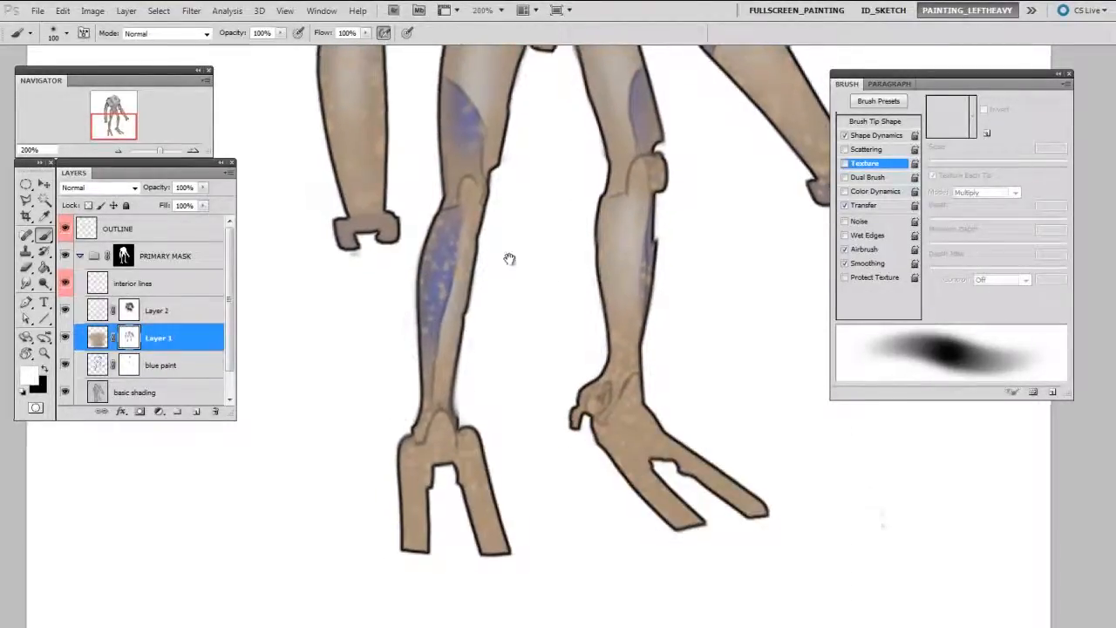
drag(508, 268, 502, 265)
key(bracketright)
drag(473, 187, 411, 348)
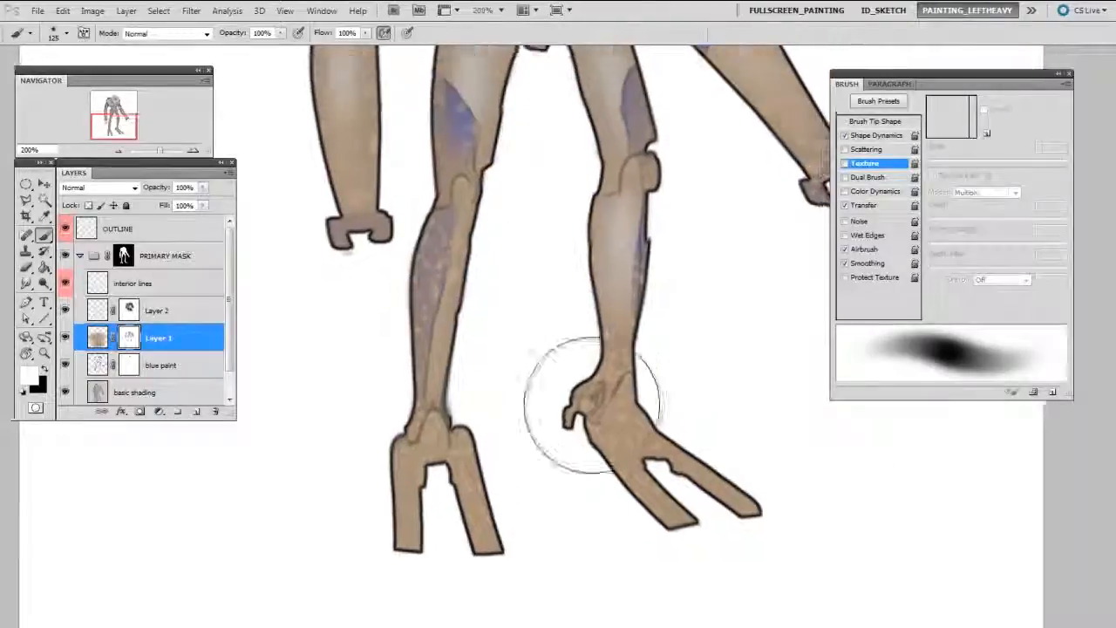
- Restore brown around the knees and lower thighs by painting white on Layer 1's mask with a 100 px brush
scroll(594, 389, up, 2)
key(bracketleft)
scroll(672, 187, up, 1)
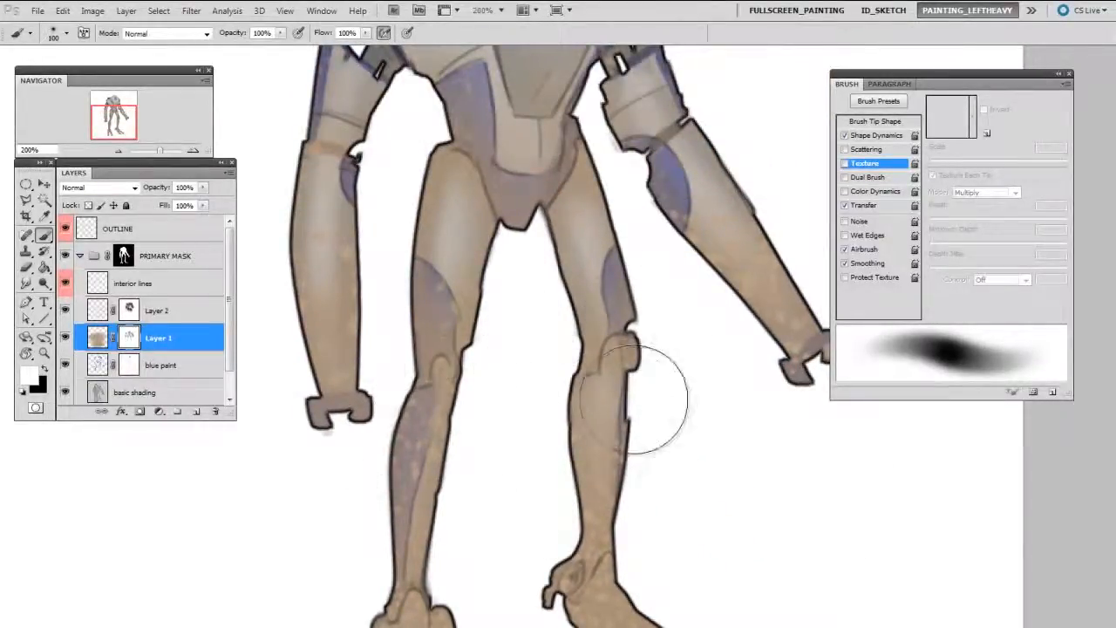
scroll(628, 366, up, 3)
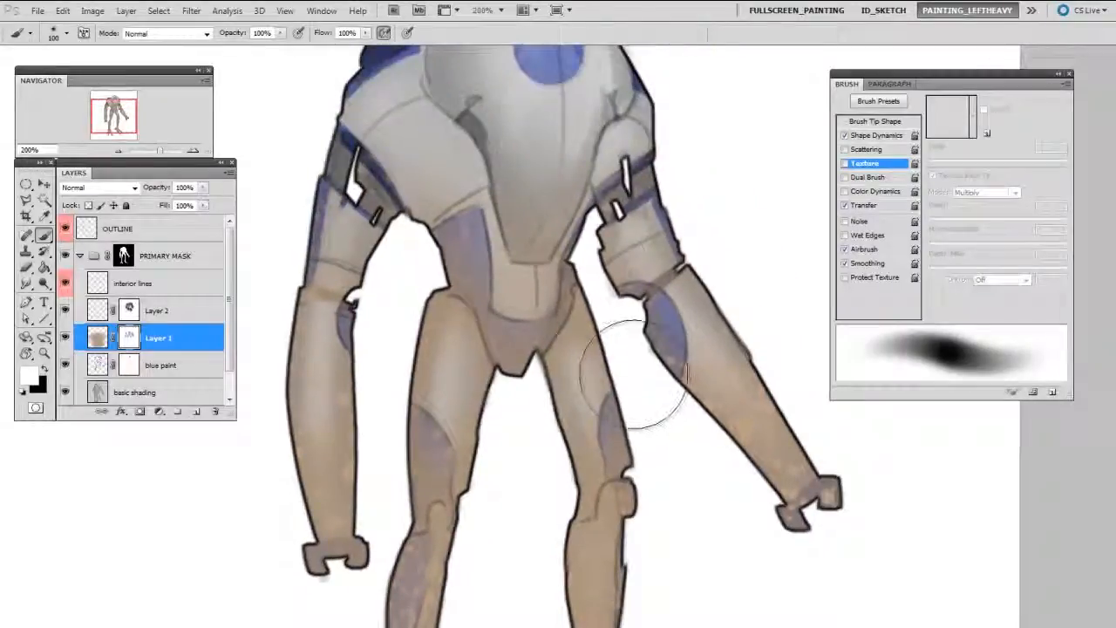
drag(634, 374, 623, 402)
- Paint black on Layer 1's mask with a brush of 125 px or larger to clear brown from the waist and torso
key(x)
mouse_move(494, 314)
mouse_down()
mouse_move(456, 199)
mouse_move(471, 305)
mouse_up()
key(bracketright)
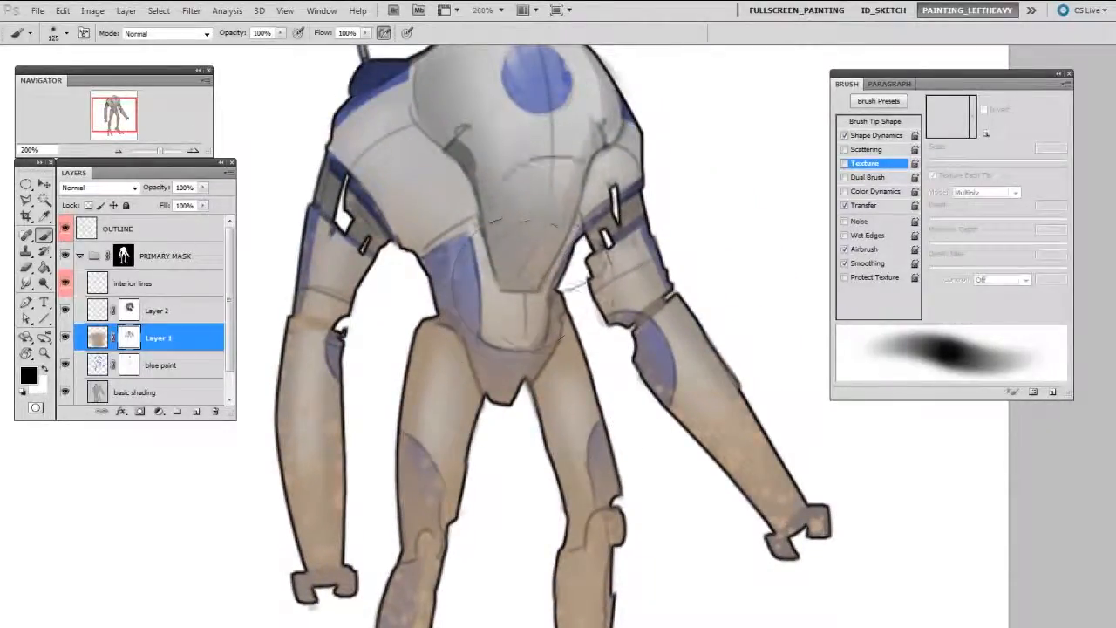
key(bracketright)
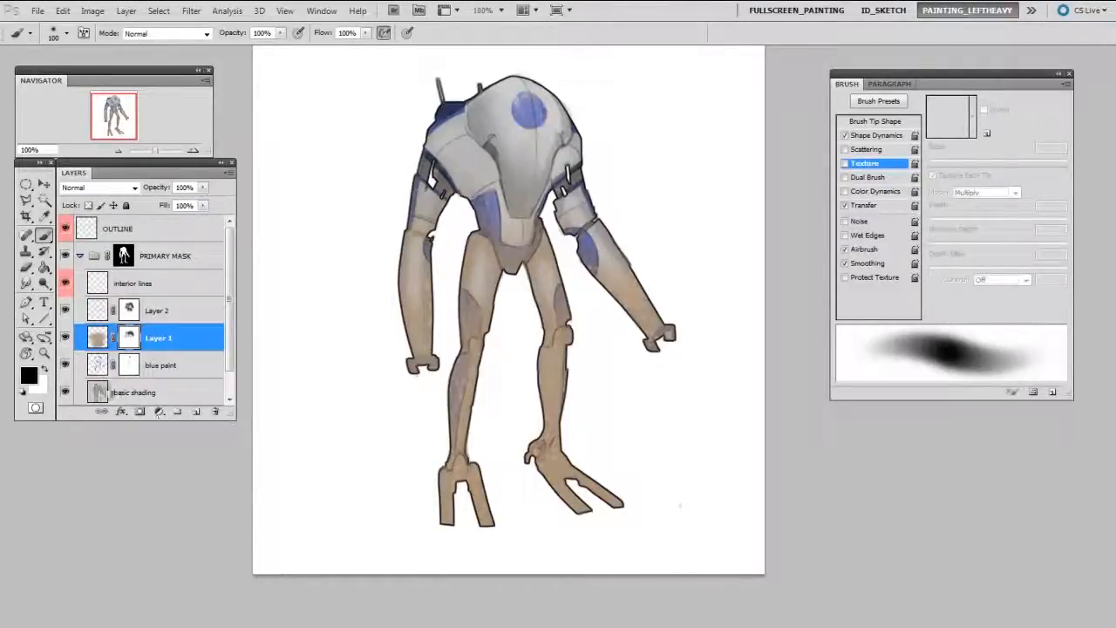
- Recolour the blue paint layer to green by shifting its hue with Hue/Saturation
click(99, 366)
key(ctrl+u)
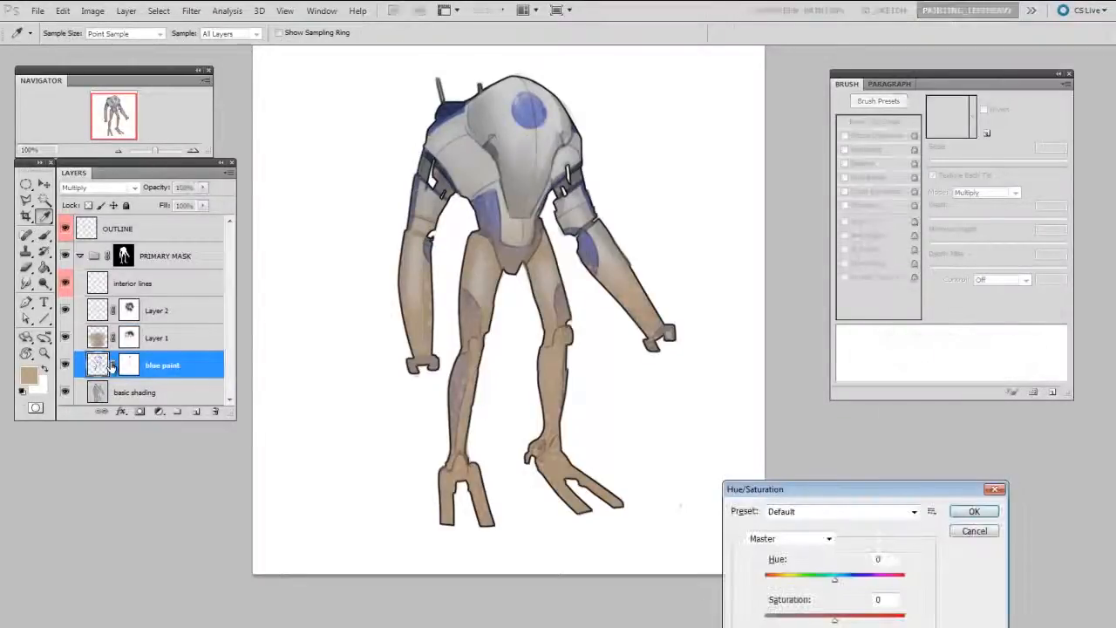
drag(839, 322, 844, 254)
mouse_move(815, 342)
mouse_down()
mouse_move(771, 343)
mouse_move(876, 342)
mouse_move(767, 340)
mouse_up()
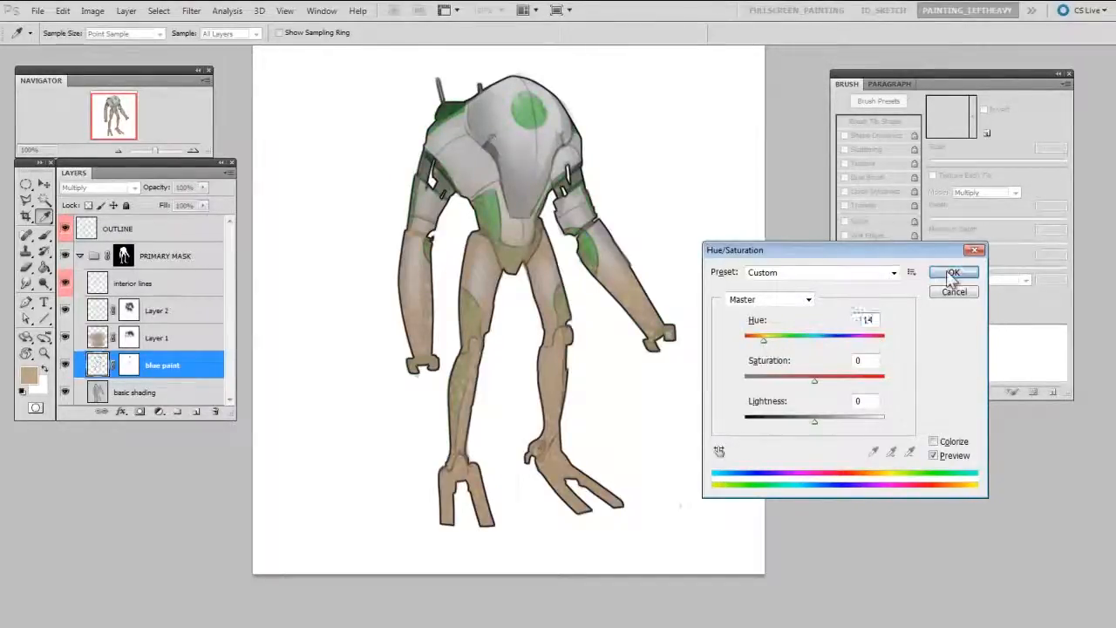
click(954, 272)
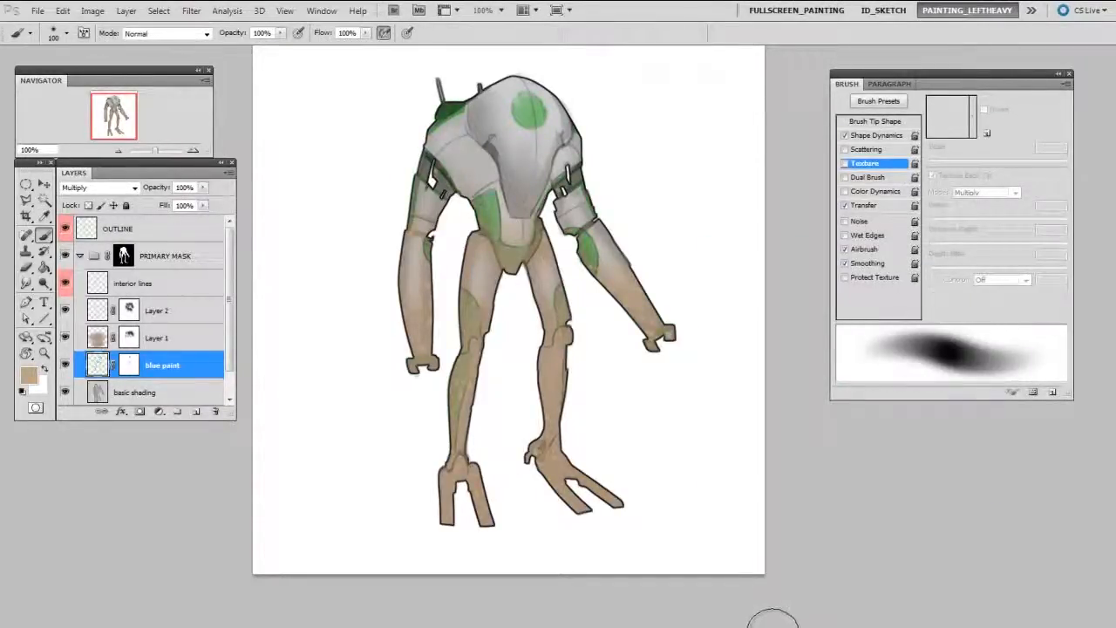